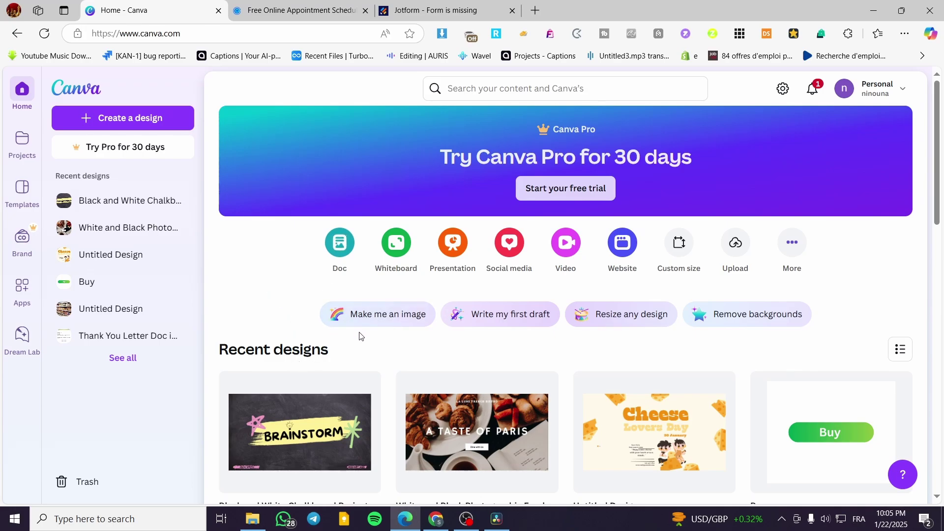
Step: Open the White and Black Photographic Food website design from the recent designs in Canva
left_click(295, 10)
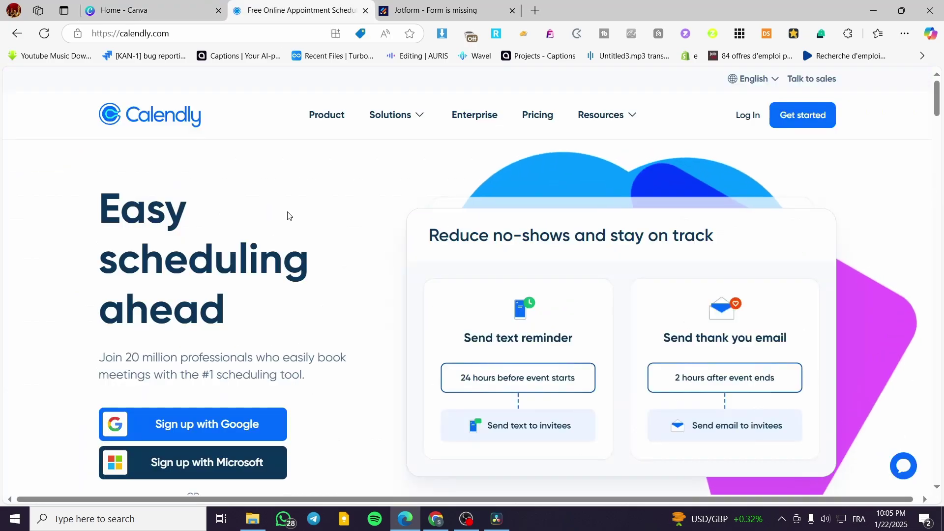
left_click(171, 4)
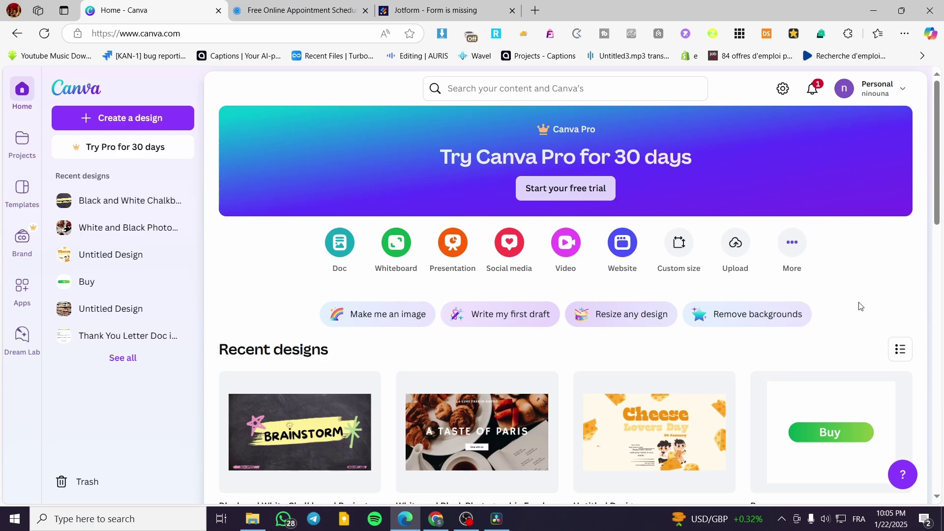
scroll(861, 306, "down", 4)
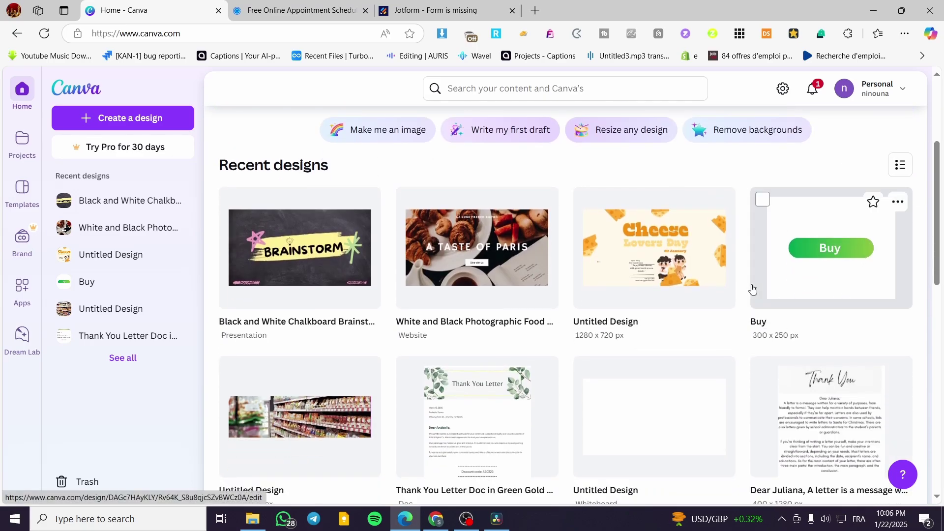
left_click(510, 256)
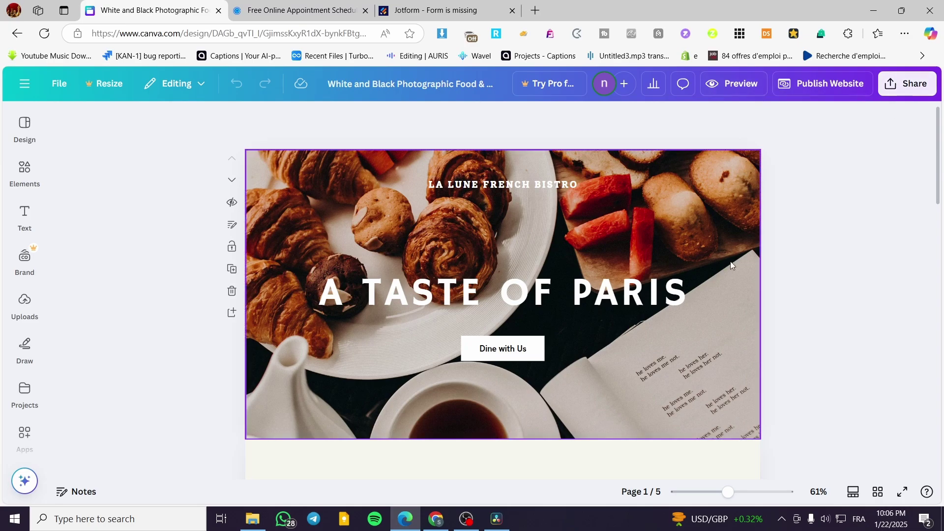
Step: Add a blank page at the end of the website and move it above the SEE YOU SOON page
scroll(667, 301, "down", 15)
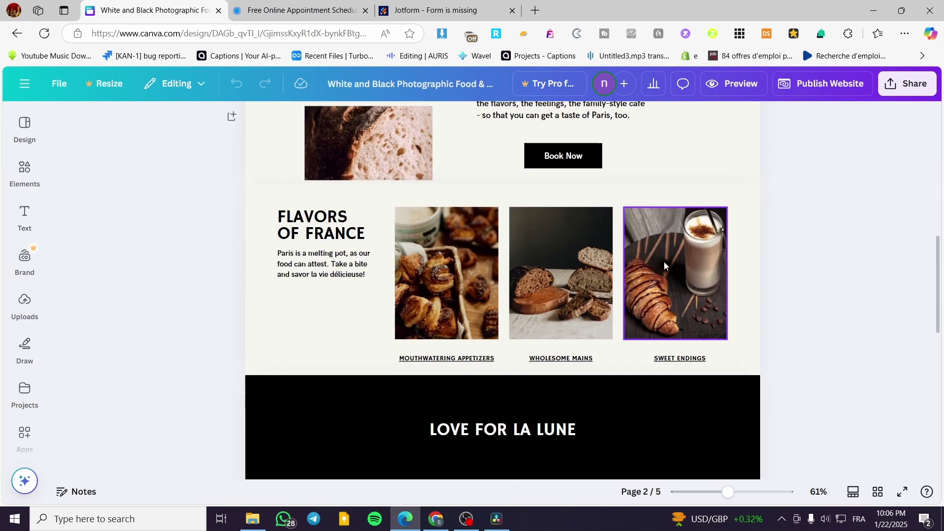
scroll(663, 261, "down", 10)
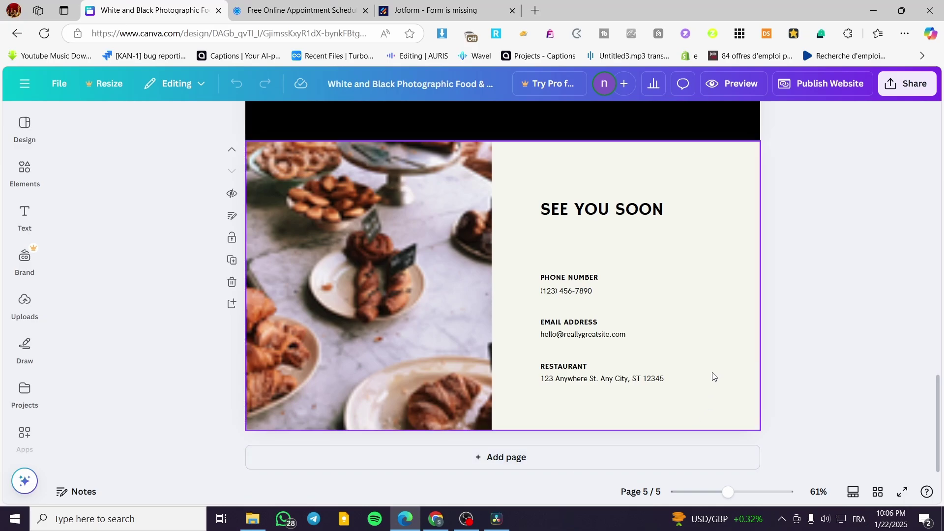
scroll(569, 359, "up", 3)
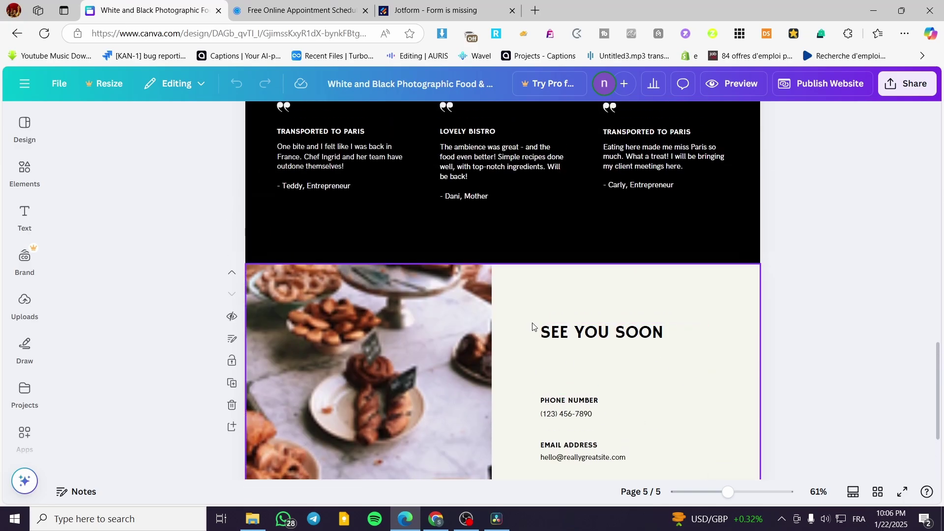
scroll(560, 366, "down", 3)
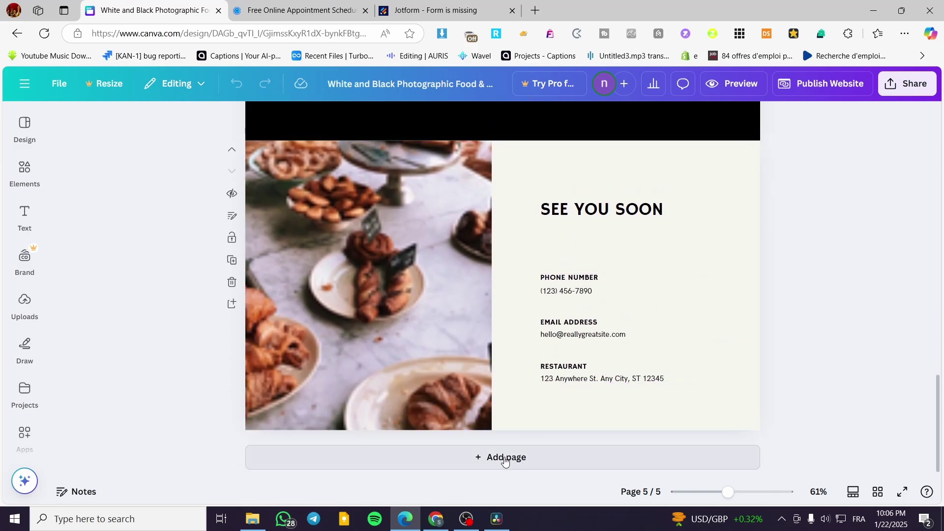
left_click(505, 459)
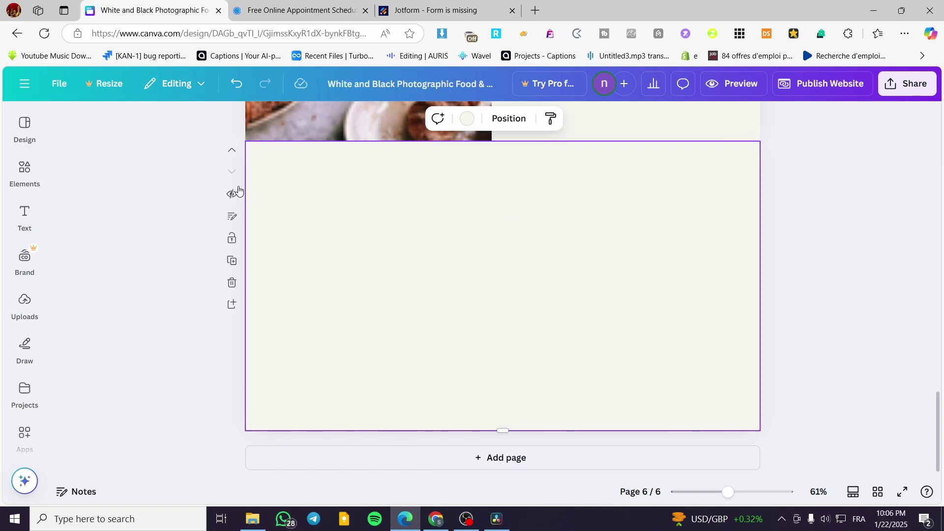
left_click(232, 150)
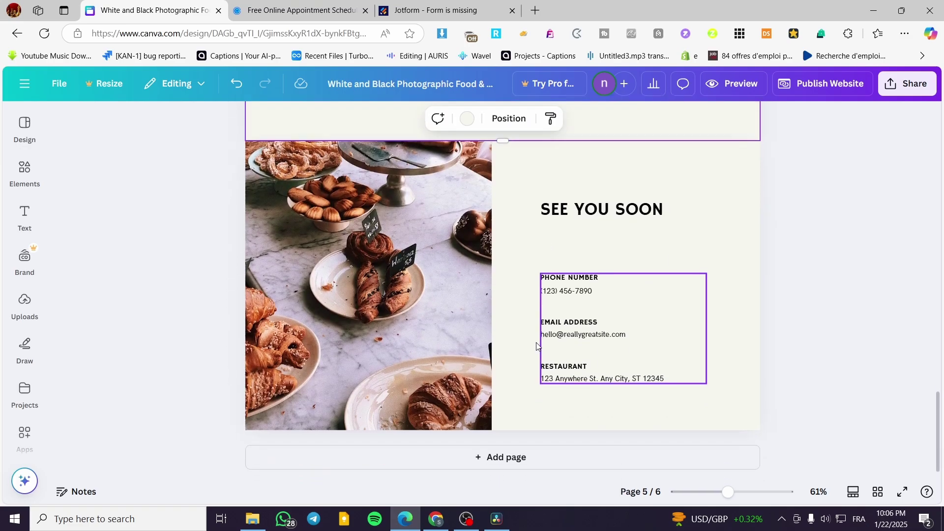
Step: Add a default heading to the new blank page and place it centred near the page's upper edge
scroll(546, 354, "up", 7)
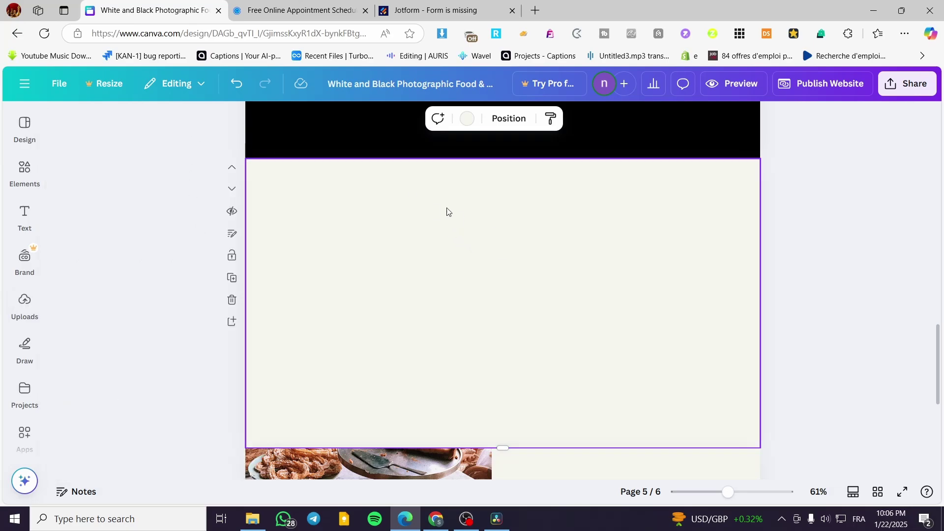
mouse_move(23, 216)
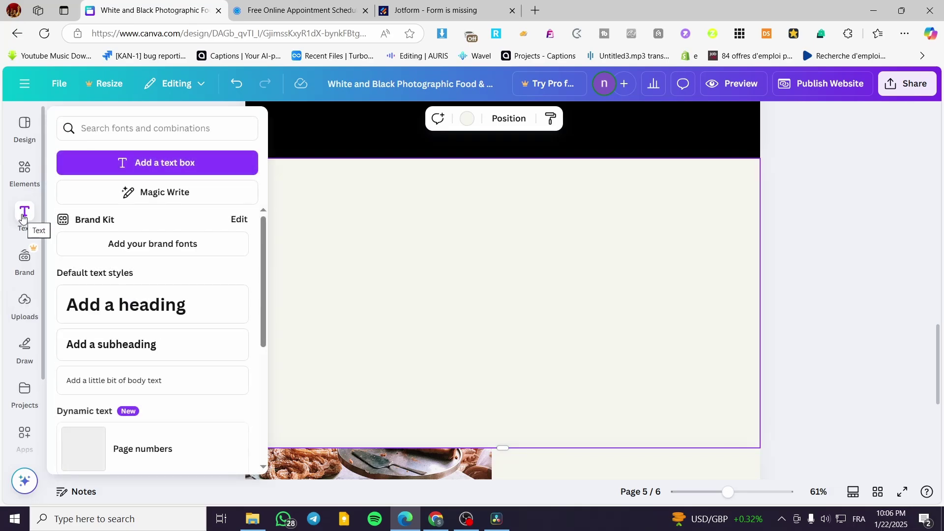
left_click(126, 302)
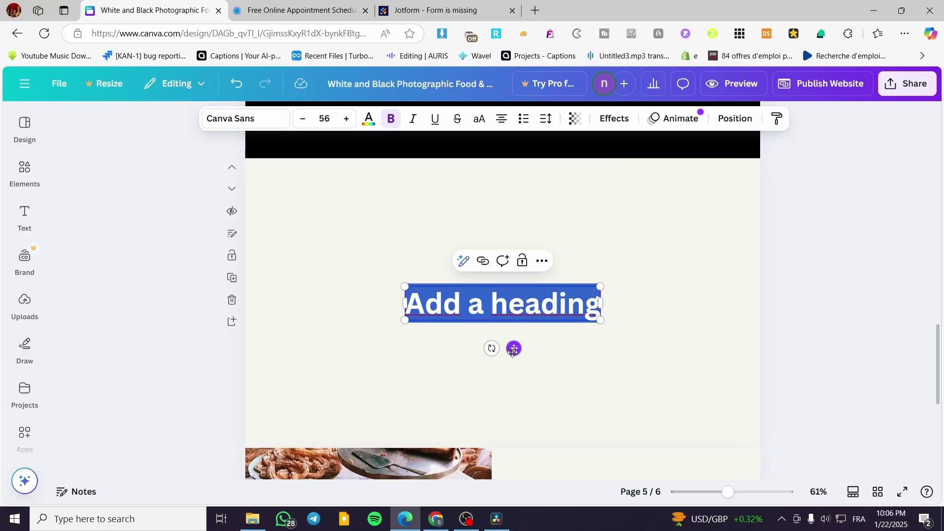
left_click_drag(513, 349, 510, 240)
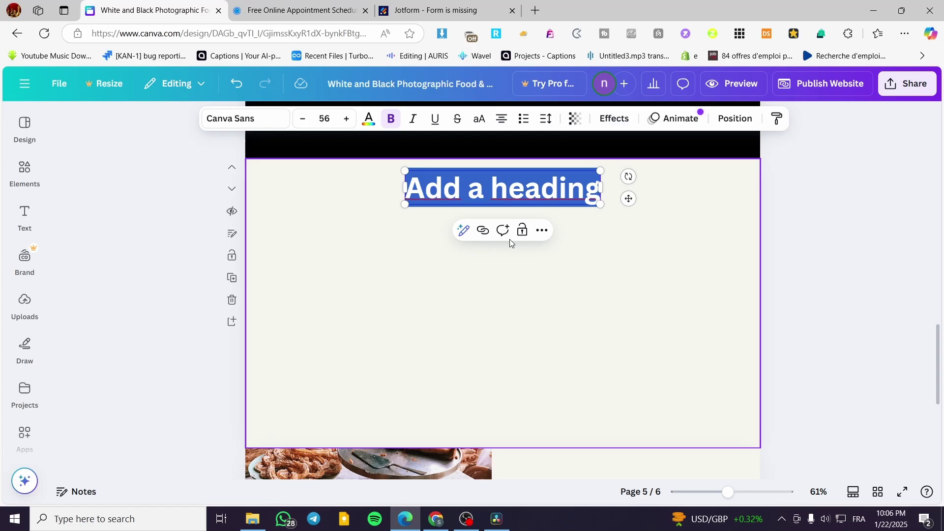
Step: Replace the heading's placeholder text with "Book a Session"
type("Book")
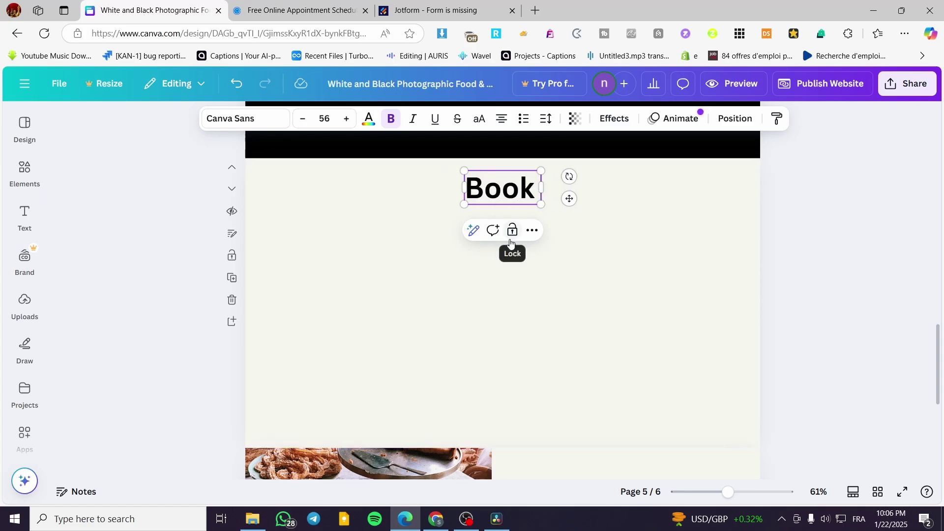
type(" A")
key("BackSpace")
key("BackSpace")
type("a")
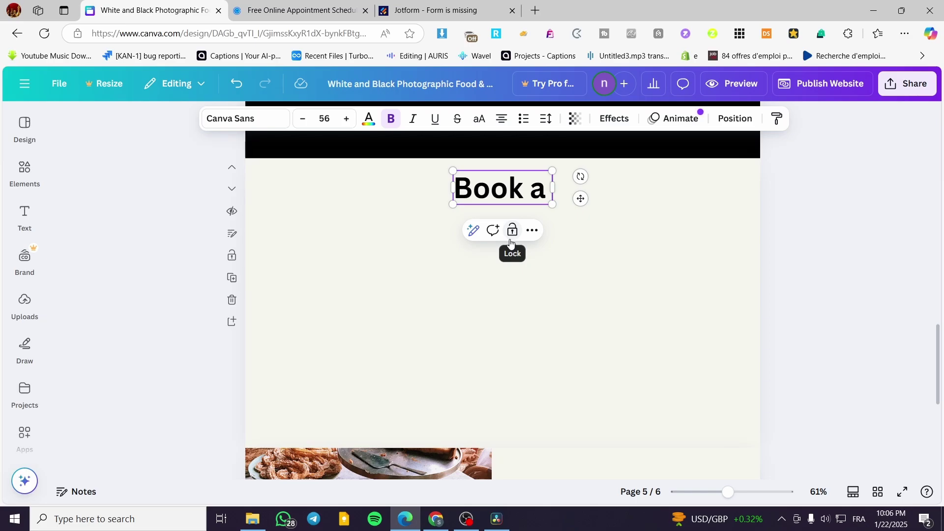
type("S")
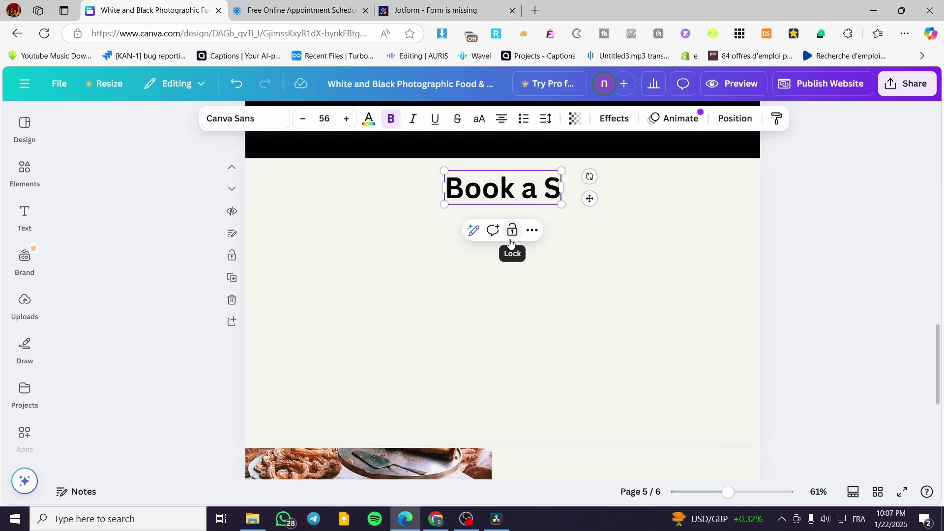
type("e")
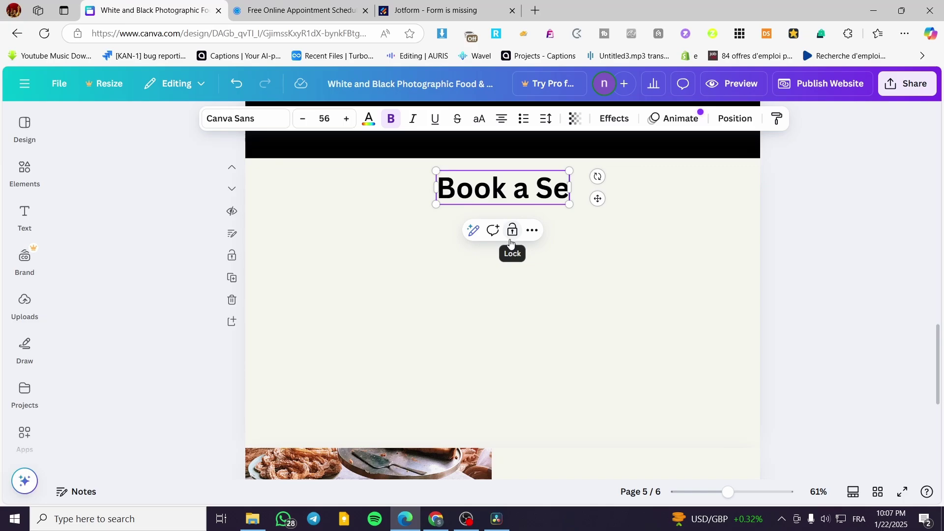
type("ssion he")
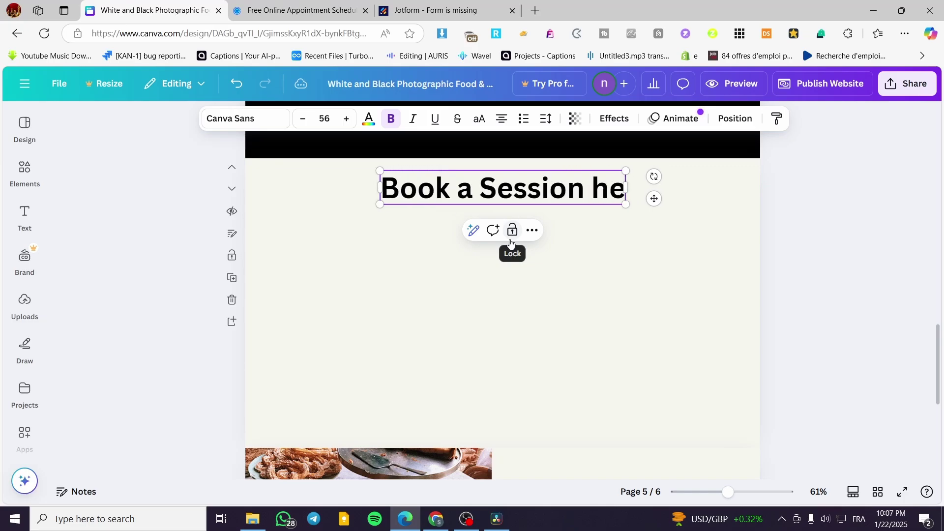
type("re")
key("BackSpace")
key("BackSpace")
key("BackSpace")
key("BackSpace")
key("BackSpace")
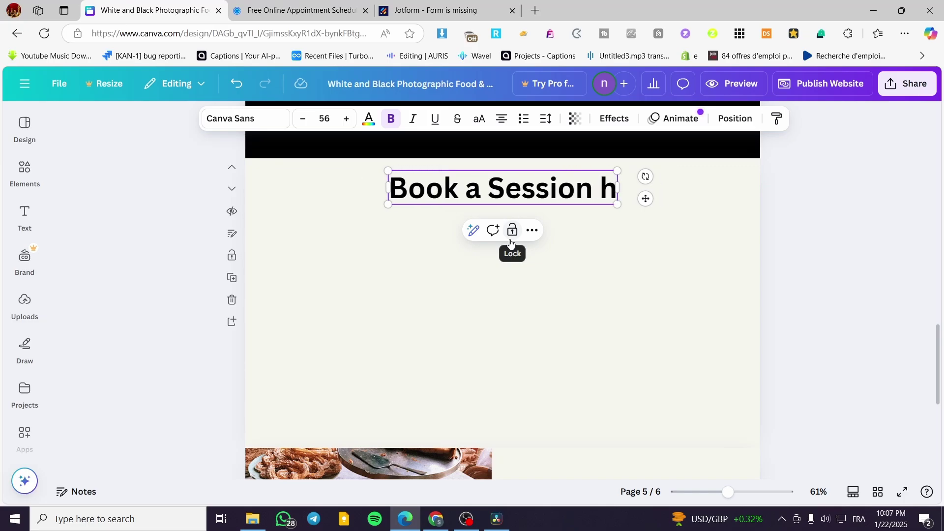
left_click(620, 210)
mouse_move(576, 203)
left_mouse_down()
mouse_move(568, 203)
mouse_move(577, 203)
left_mouse_up()
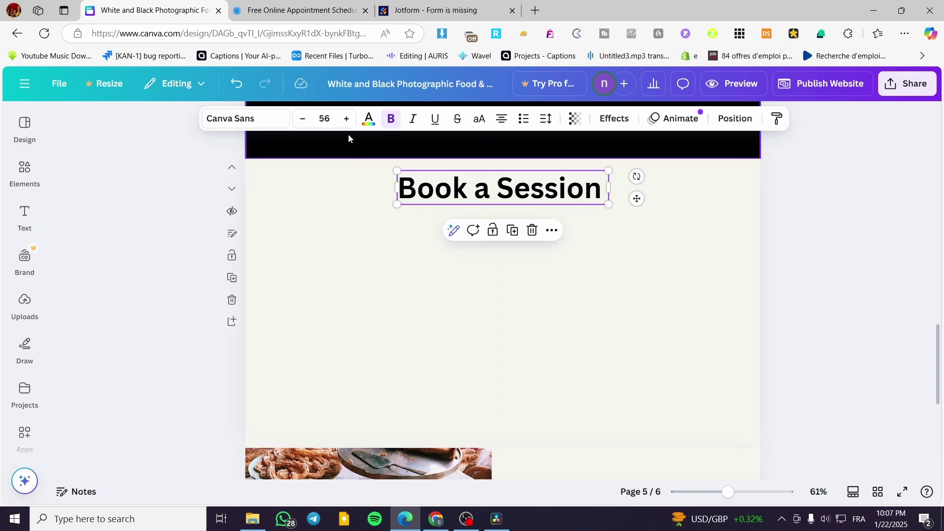
Step: Set the "Book a Session" heading's font to Bernoru SemiCondensed
left_click(273, 120)
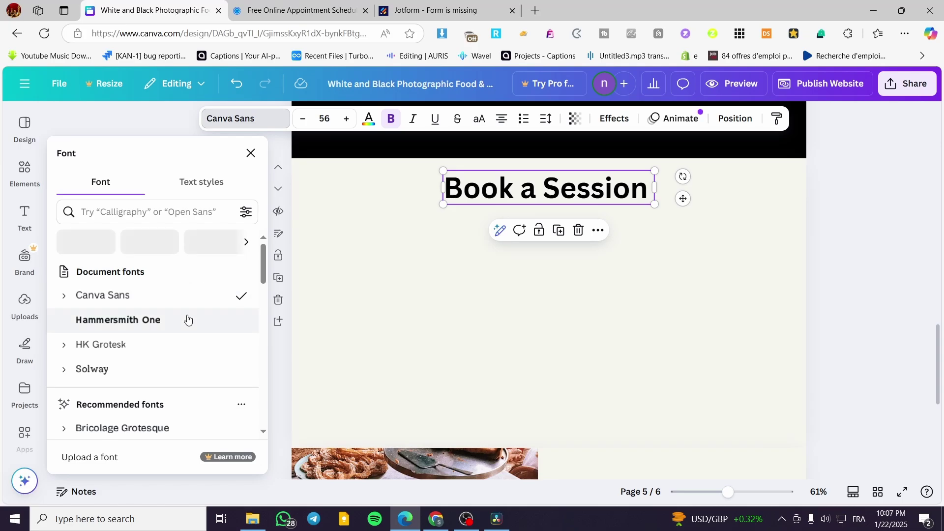
left_click(168, 368)
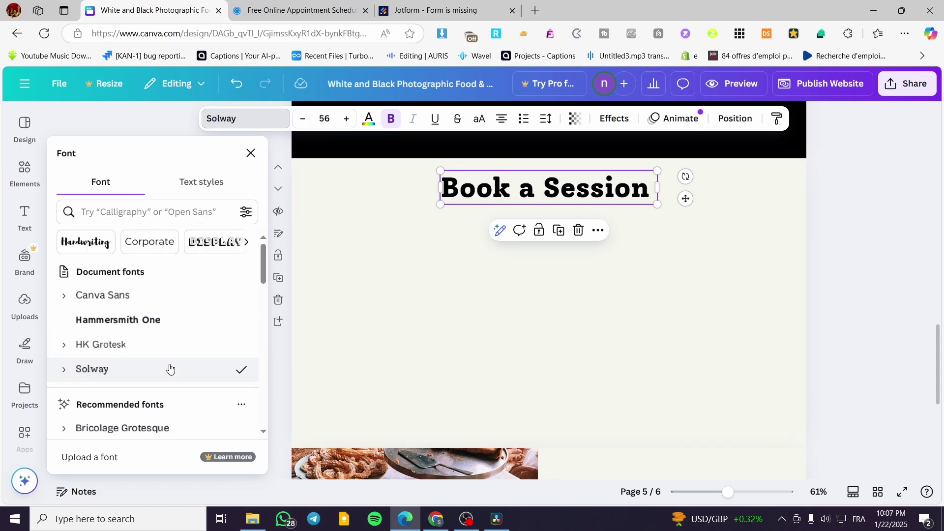
scroll(164, 322, "down", 5)
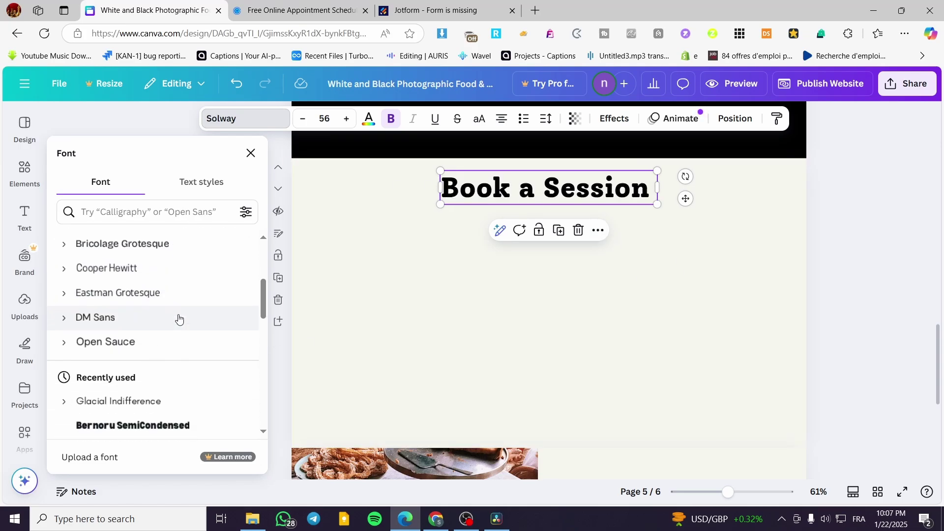
left_click(167, 365)
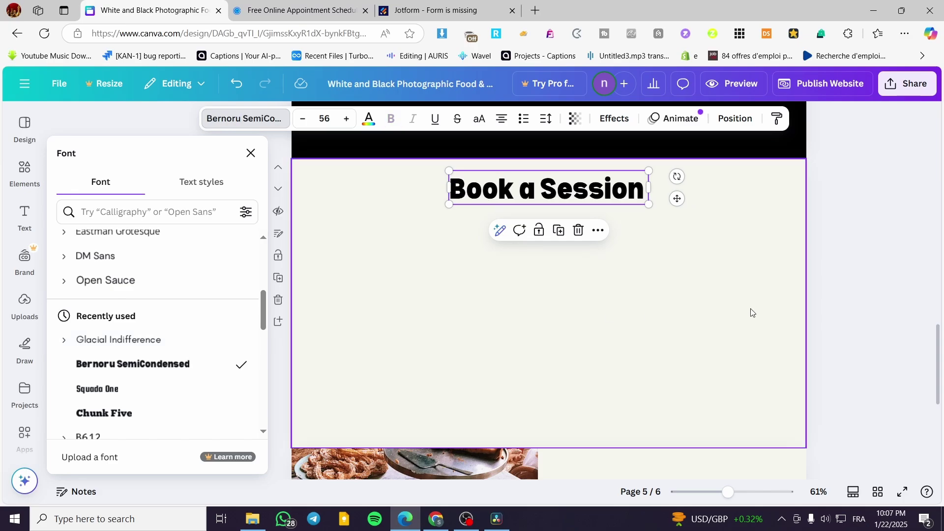
key("Escape")
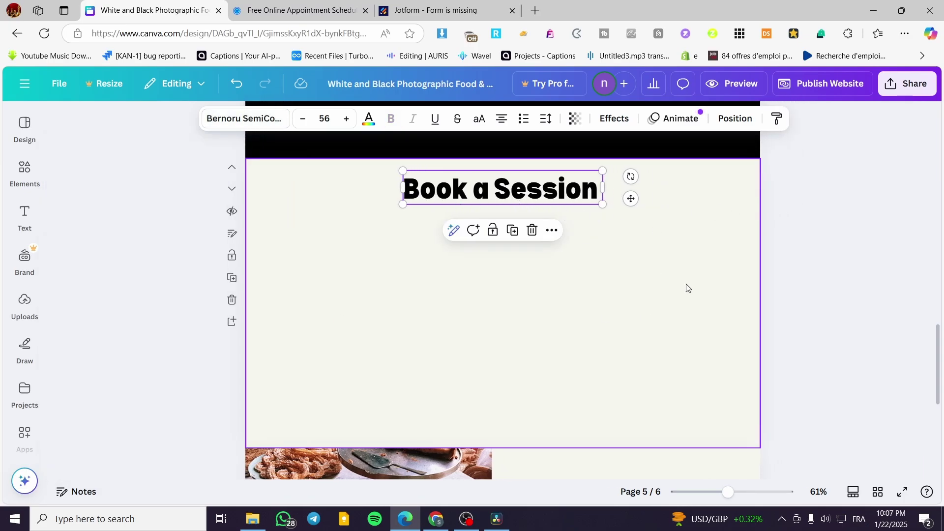
Step: Extend the "Book a Session" page downward to make room beneath the heading
left_click(559, 447)
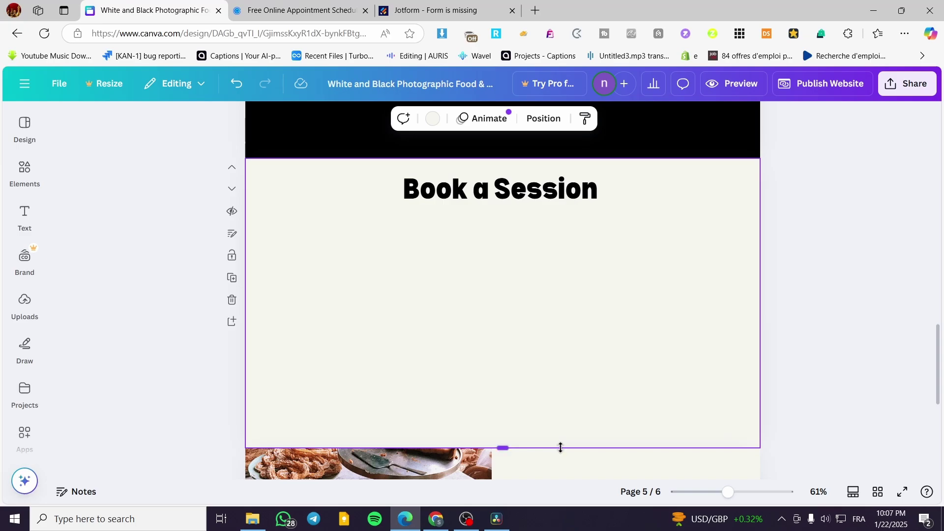
scroll(569, 436, "down", 3)
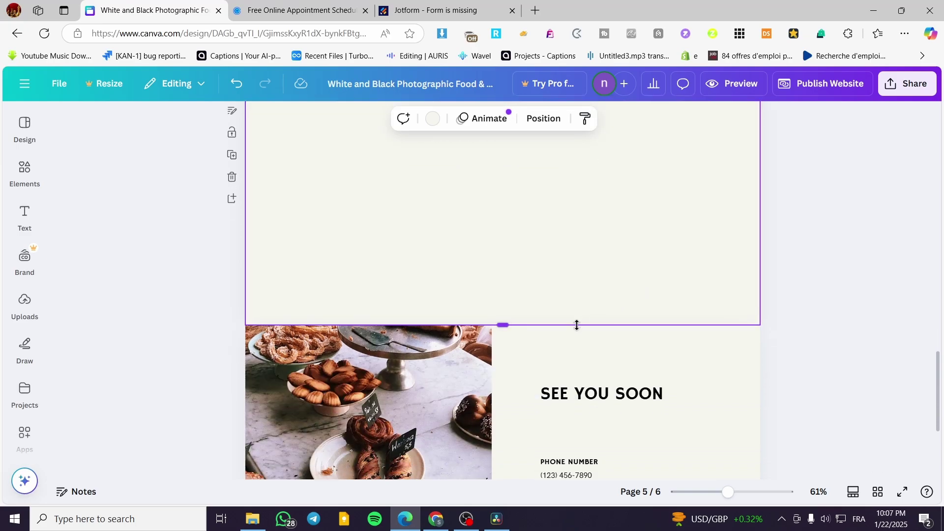
left_click_drag(577, 325, 556, 493)
left_click_drag(574, 391, 567, 388)
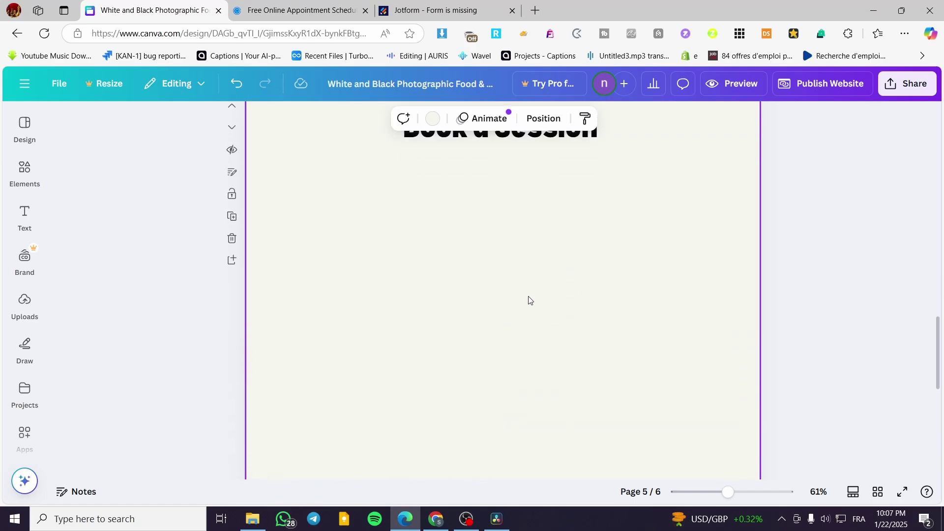
Step: Switch to the Calendly website and open its log-in link in a new tab to reach the account's event types
left_click(276, 11)
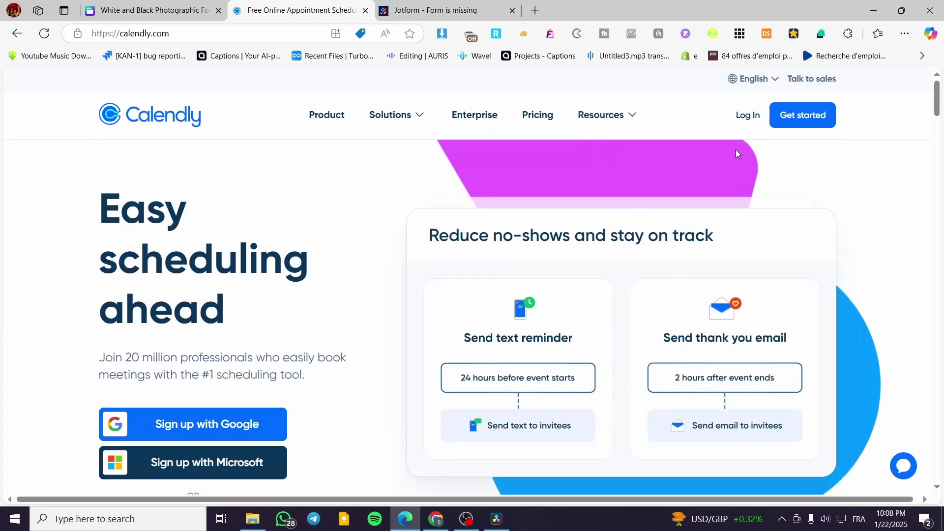
mouse_move(388, 119)
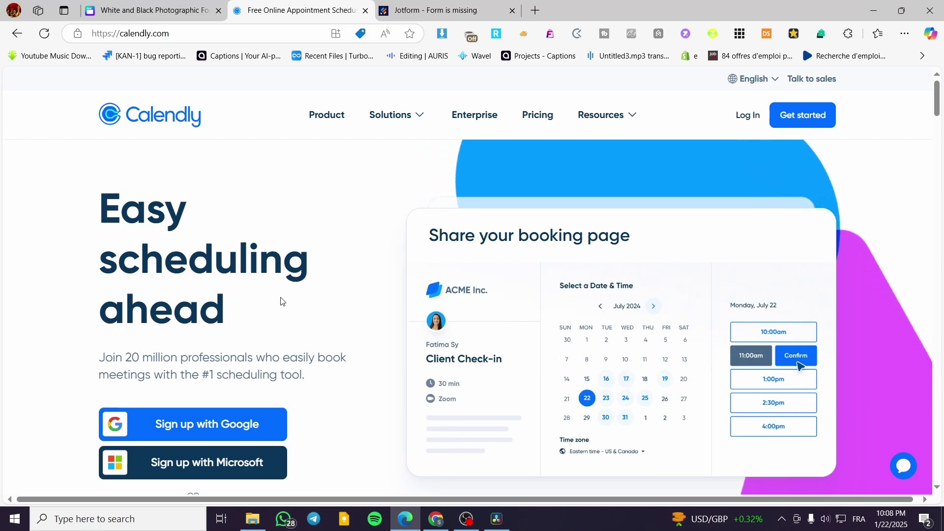
scroll(255, 320, "down", 2)
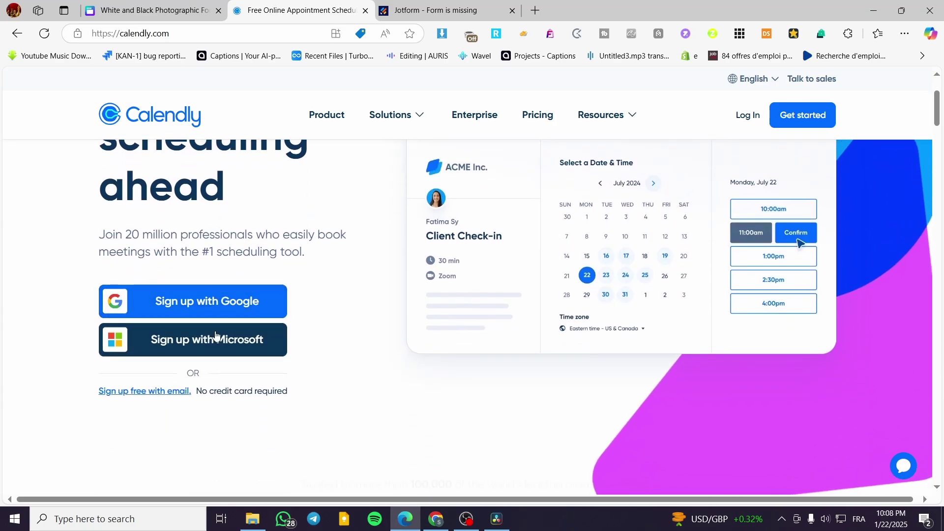
scroll(295, 340, "up", 2)
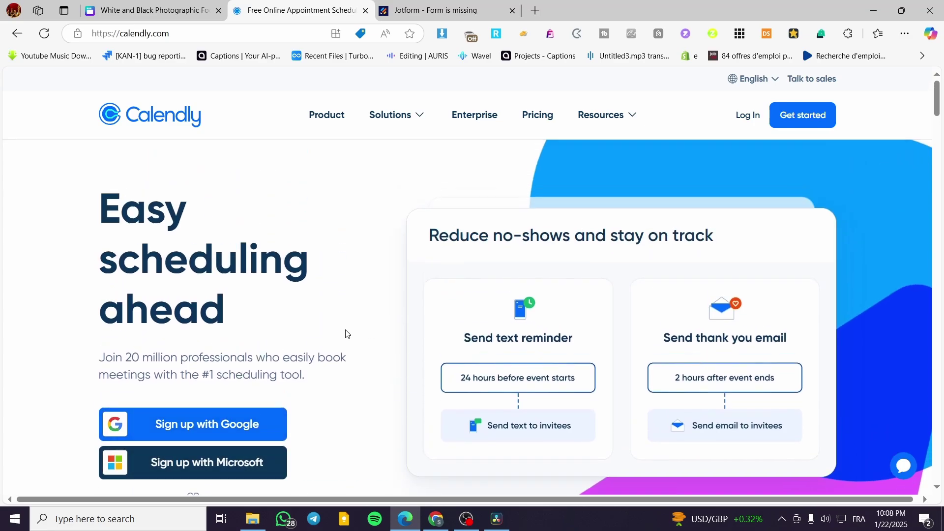
scroll(346, 333, "down", 4)
scroll(226, 338, "up", 4)
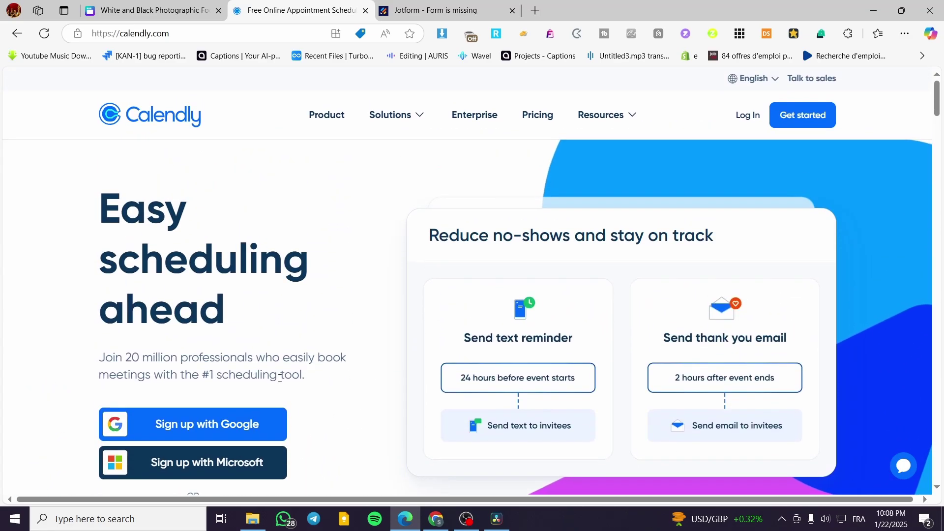
right_click(748, 115)
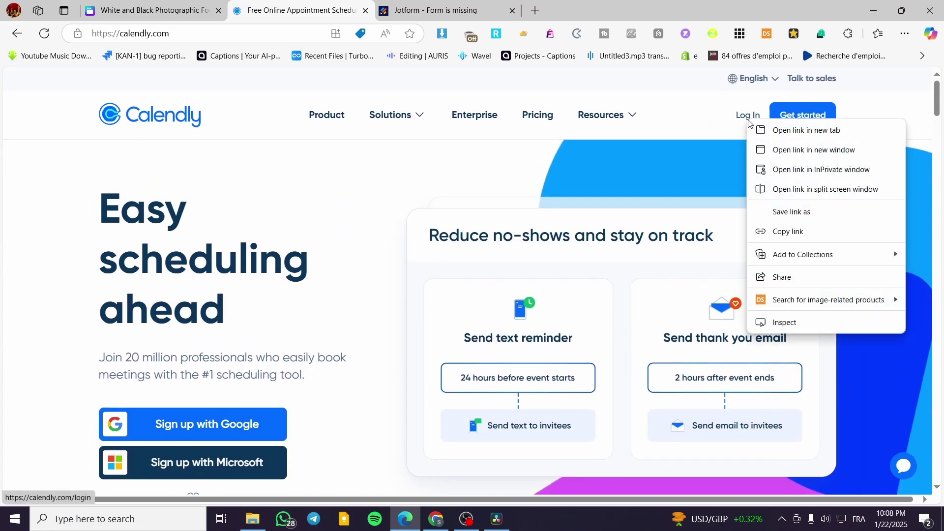
left_click(786, 131)
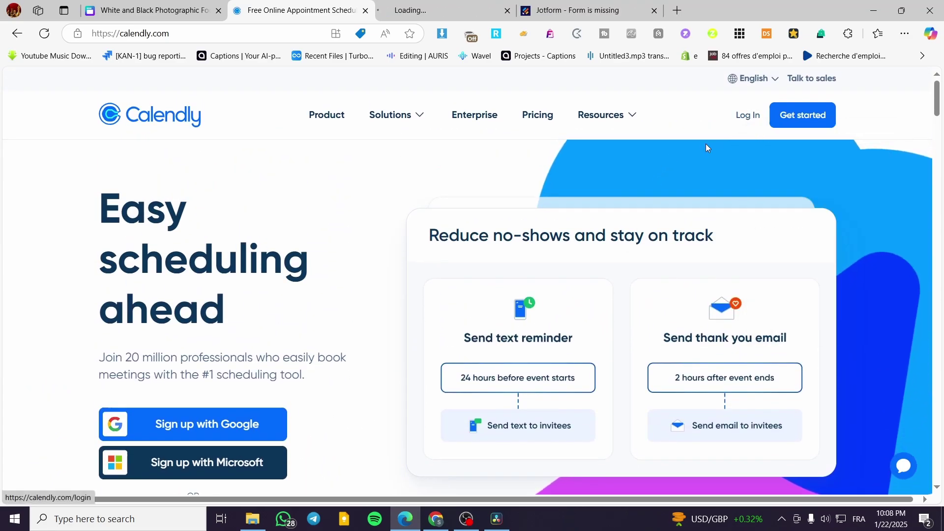
left_click(417, 10)
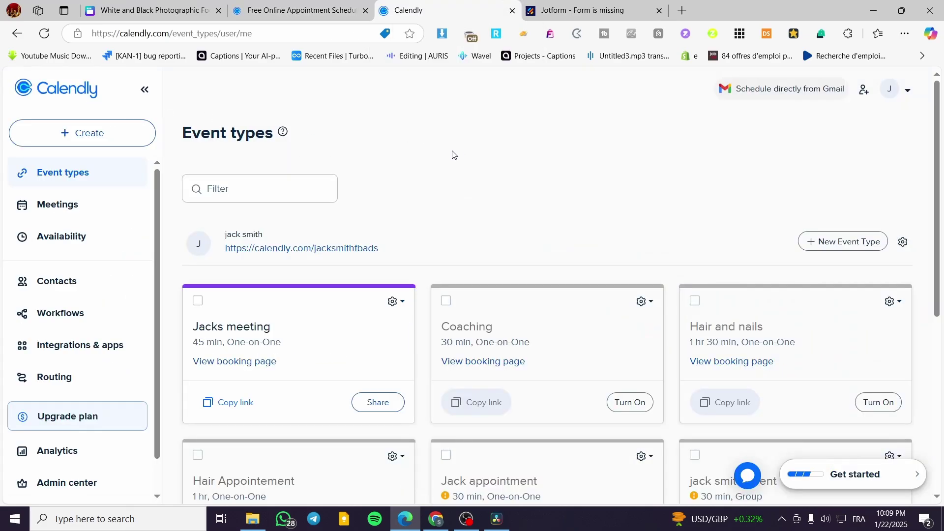
Step: Look through the existing event types and open the booking page of the active 45-minute one-on-one event in a new tab
scroll(513, 160, "down", 3)
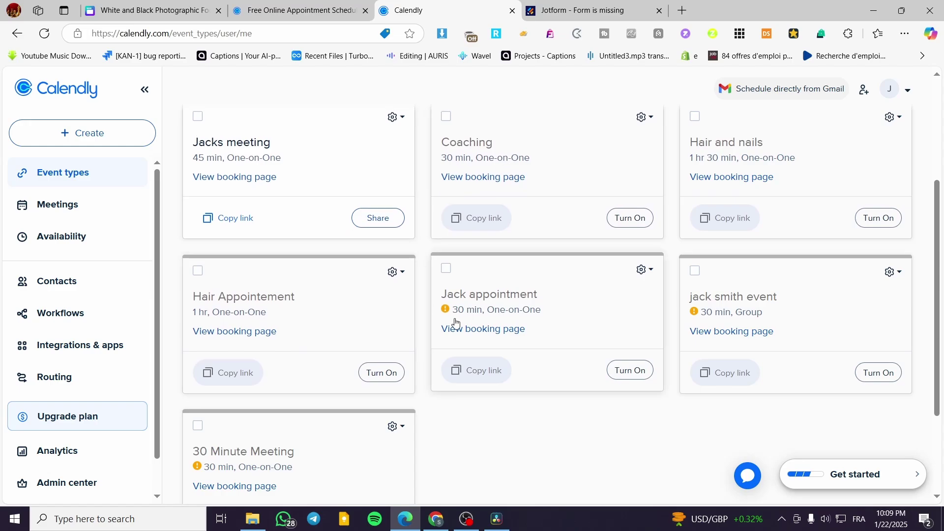
scroll(453, 318, "down", 1)
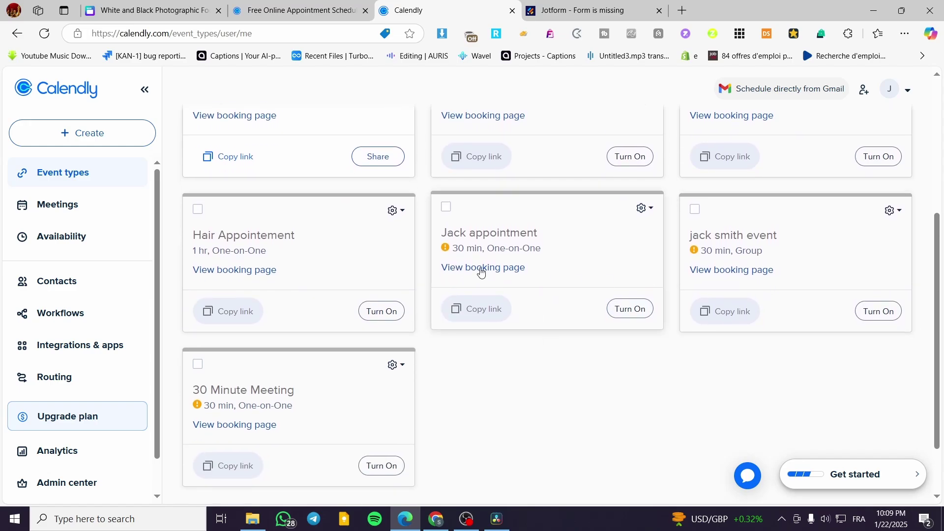
scroll(409, 341, "up", 1)
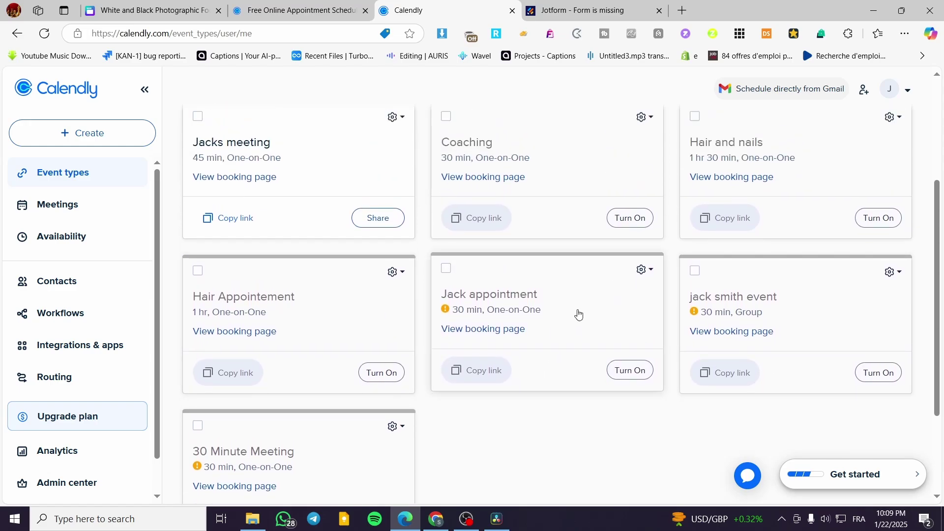
scroll(430, 309, "up", 2)
right_click(240, 306)
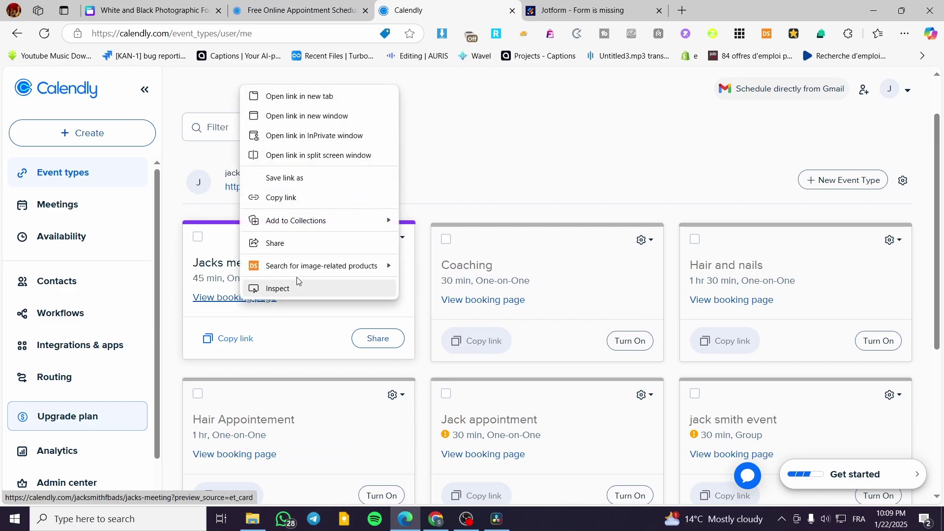
left_click(275, 93)
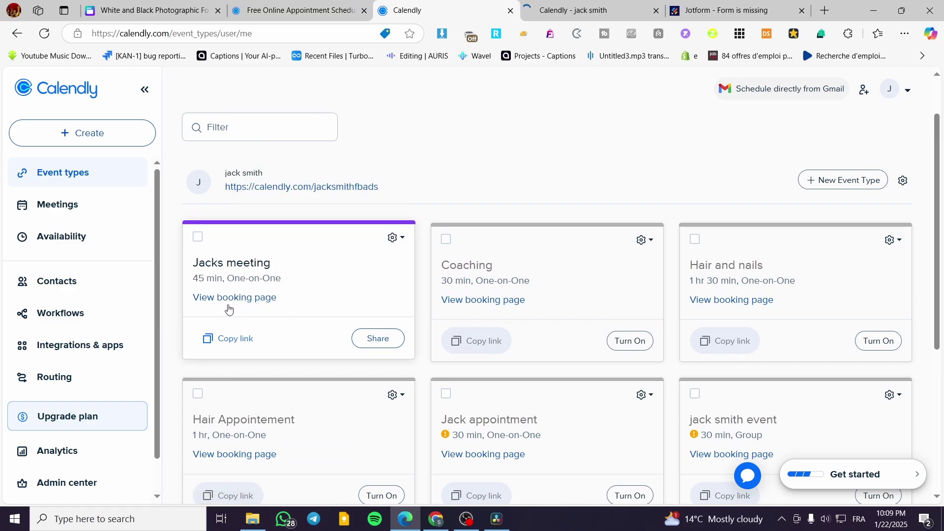
key("ctrl+Tab")
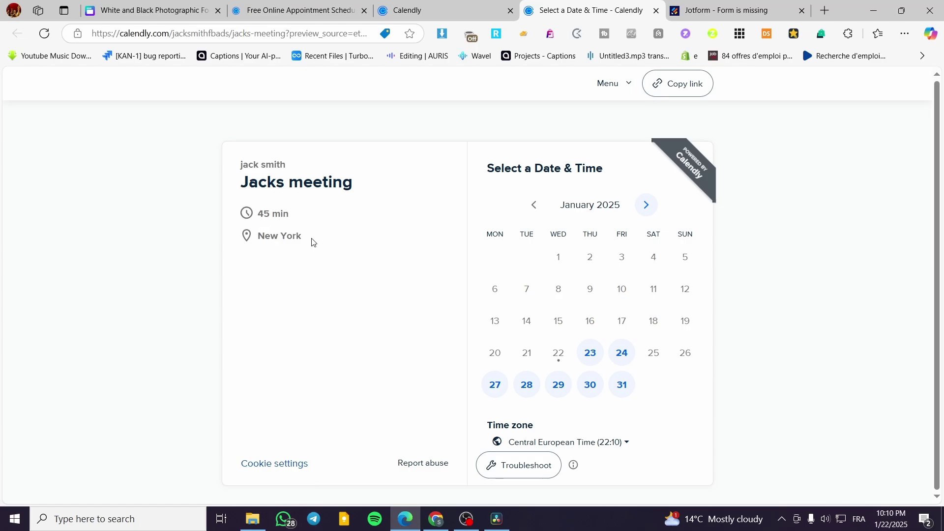
Step: Preview the booking flow by choosing Friday, January 24 at 15:00 through to the details form, and close the booking page
left_click(621, 354)
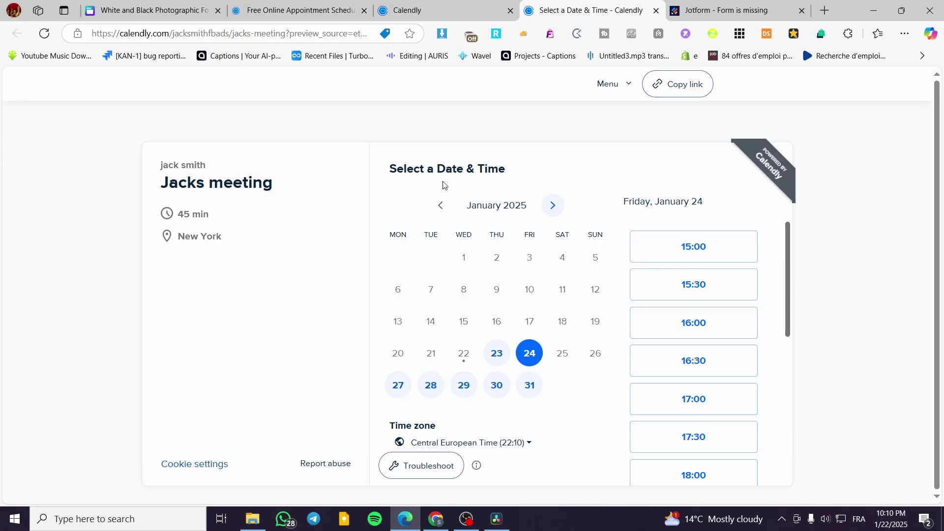
left_click(714, 253)
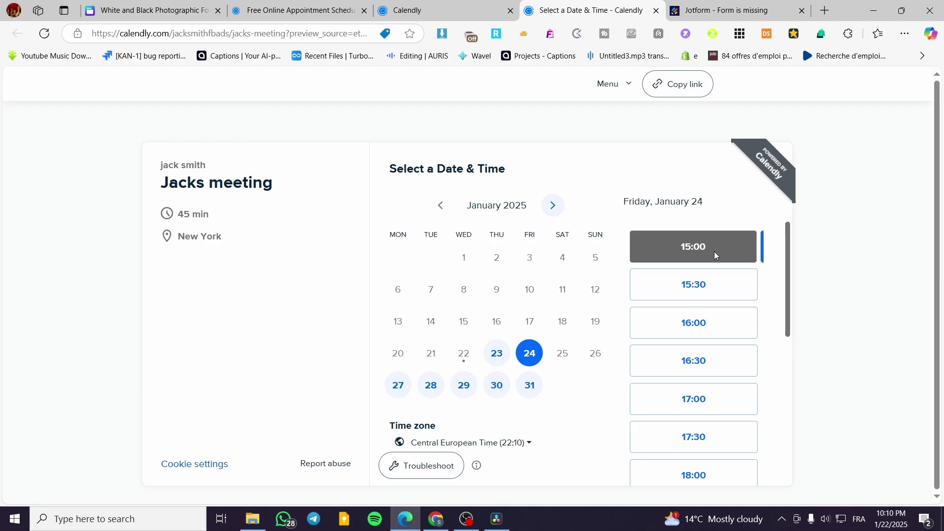
left_click(734, 250)
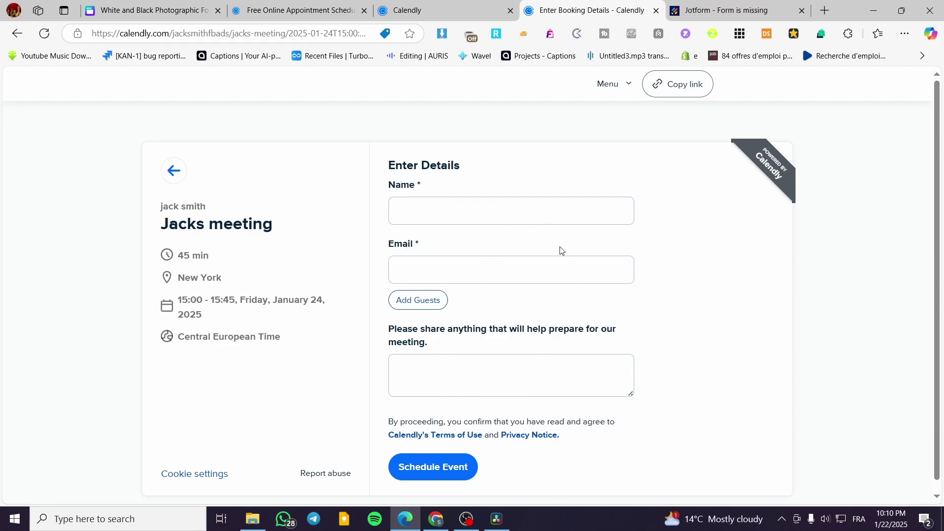
left_click(443, 8)
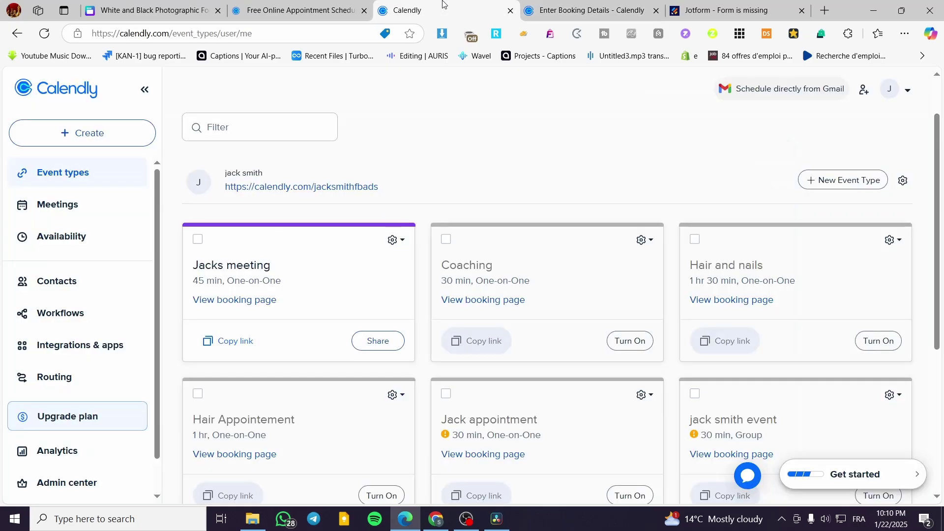
left_click(656, 10)
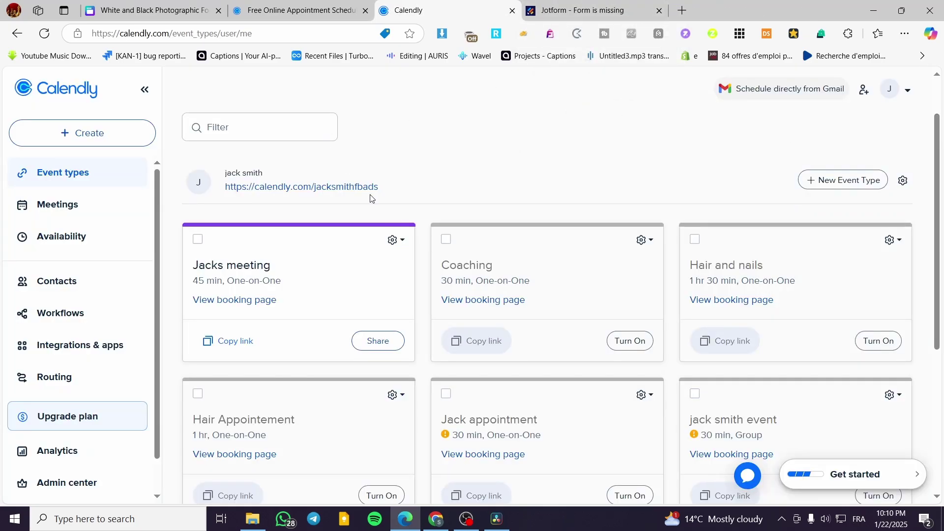
Step: Start creating a new event type of the One-on-One kind, with one host and one invitee
scroll(502, 293, "up", 2)
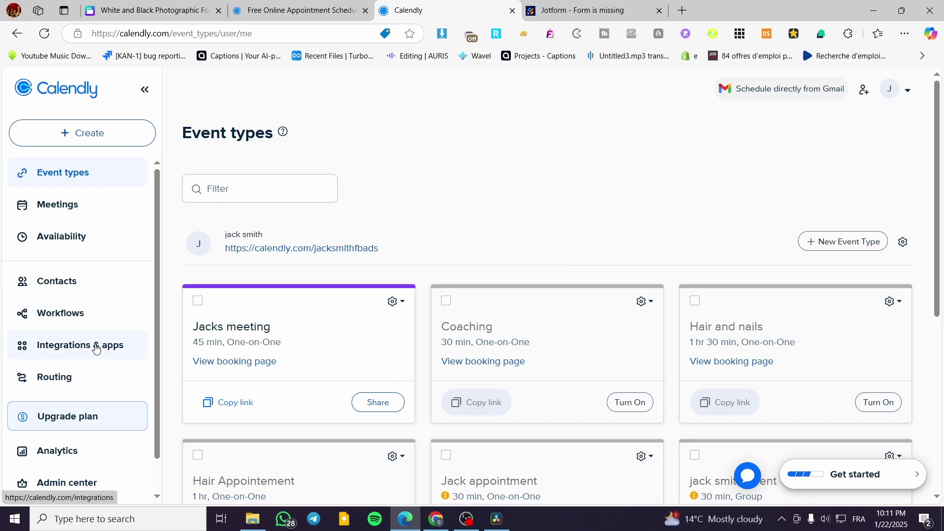
scroll(75, 287, "down", 2)
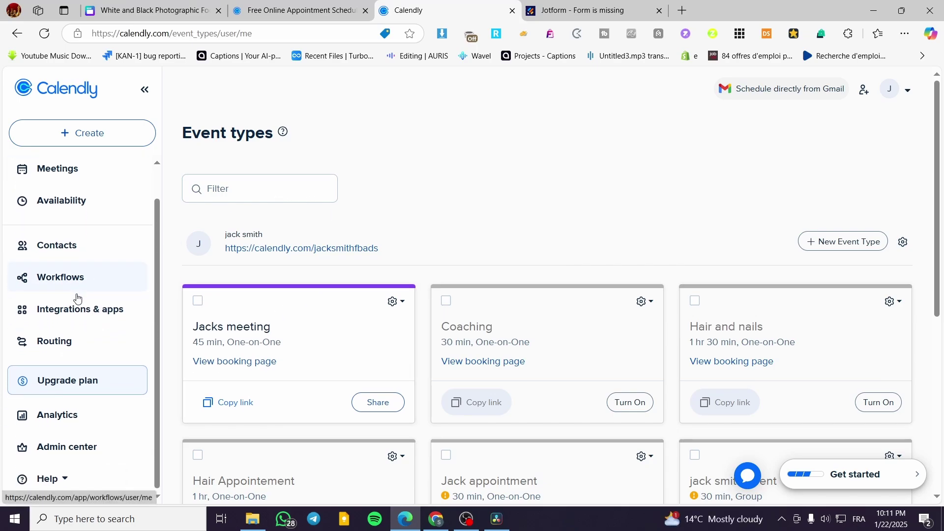
scroll(76, 297, "up", 2)
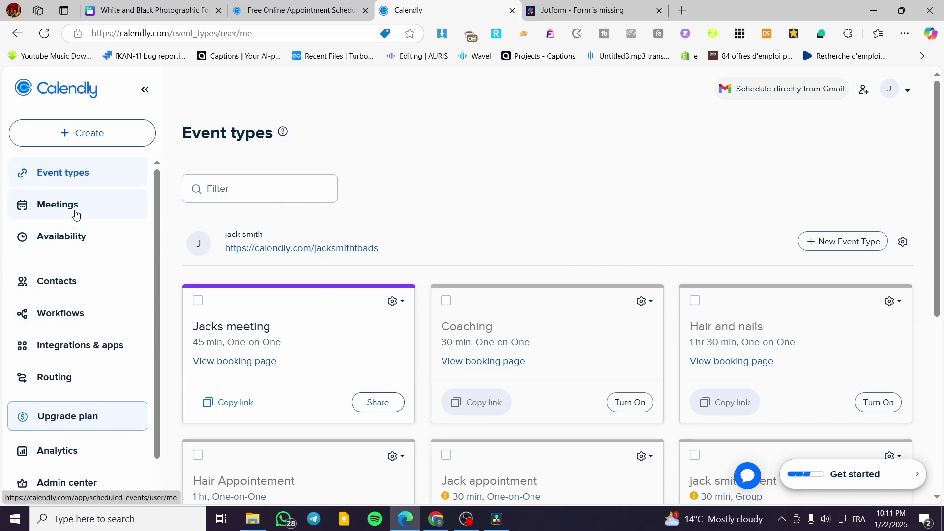
left_click(85, 136)
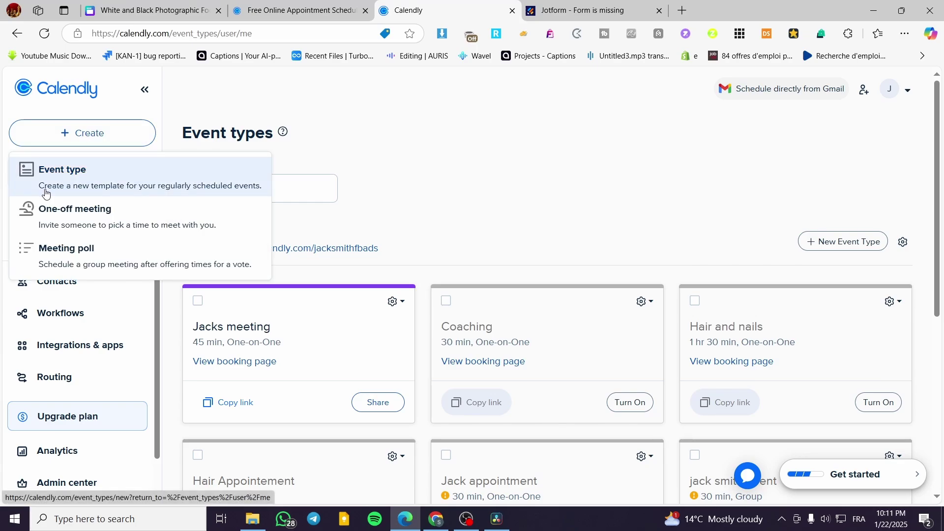
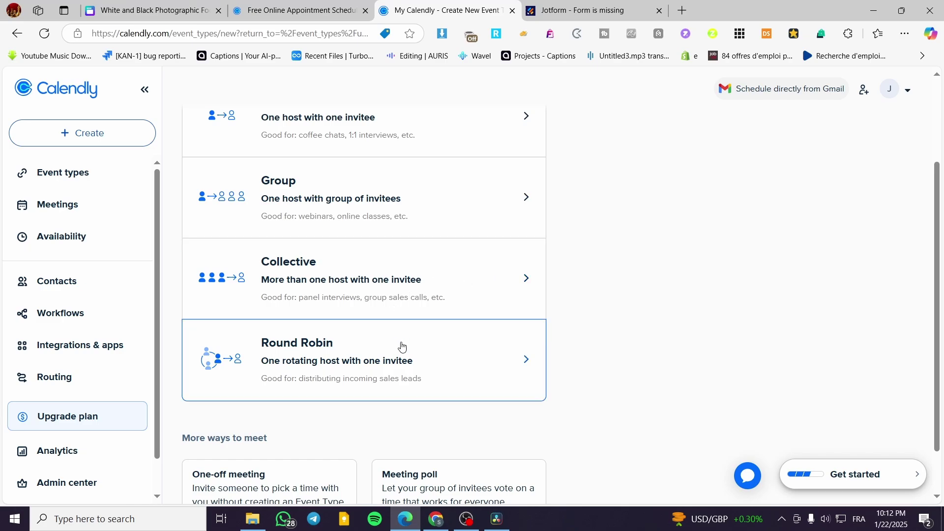
scroll(647, 288, "down", 1)
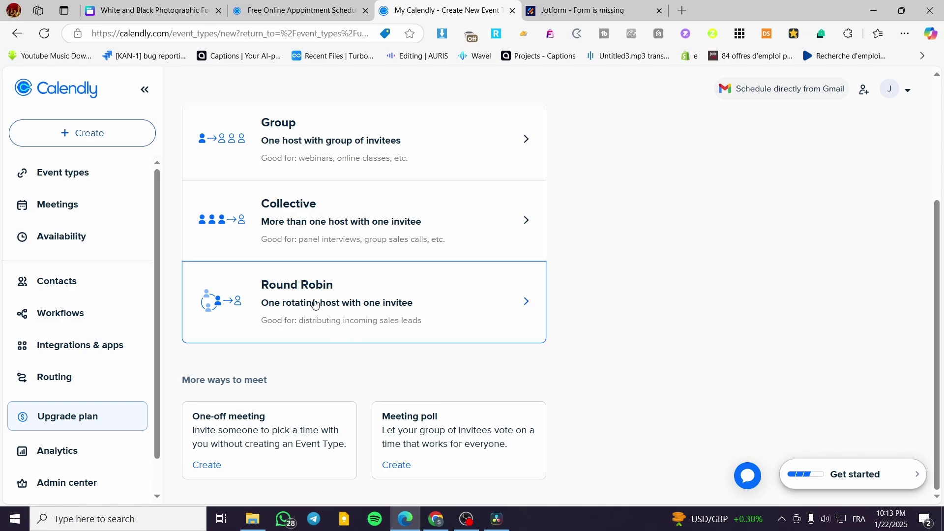
scroll(276, 304, "up", 2)
scroll(276, 304, "up", 2)
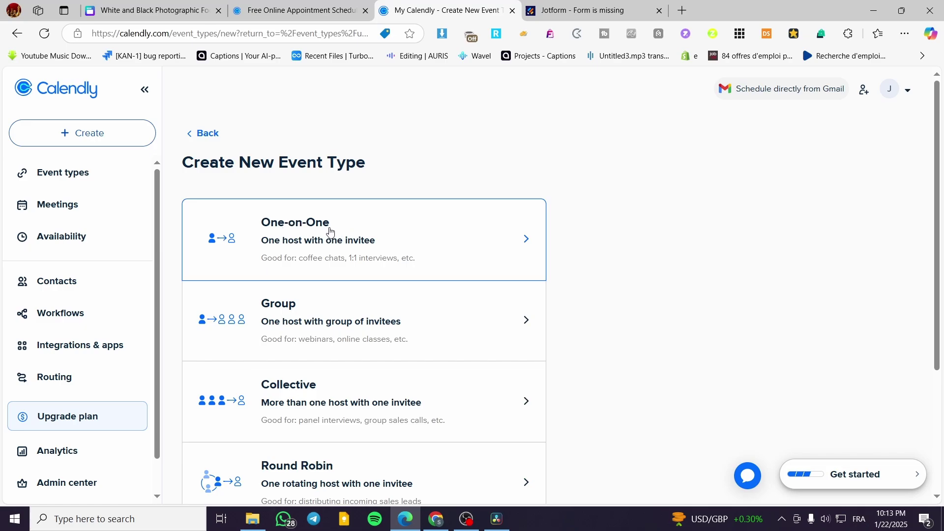
scroll(415, 271, "down", 4)
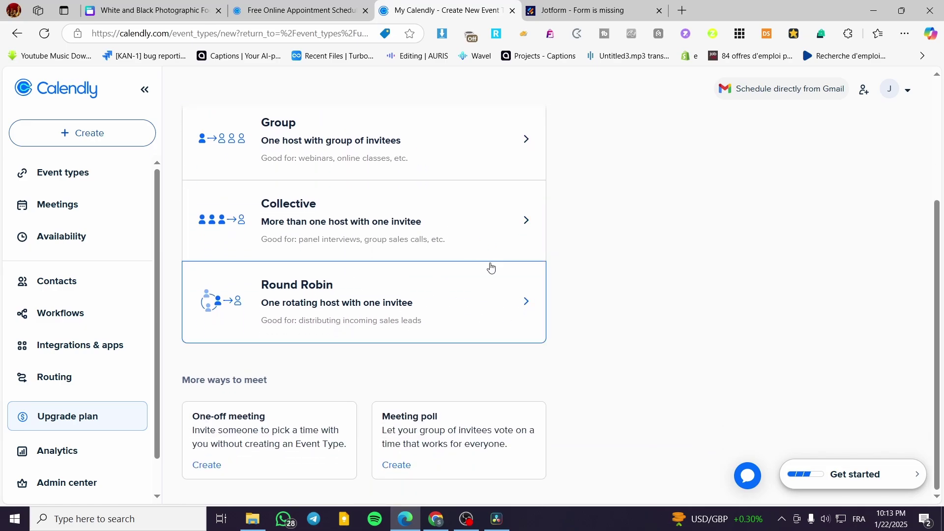
scroll(491, 267, "up", 4)
left_click(267, 246)
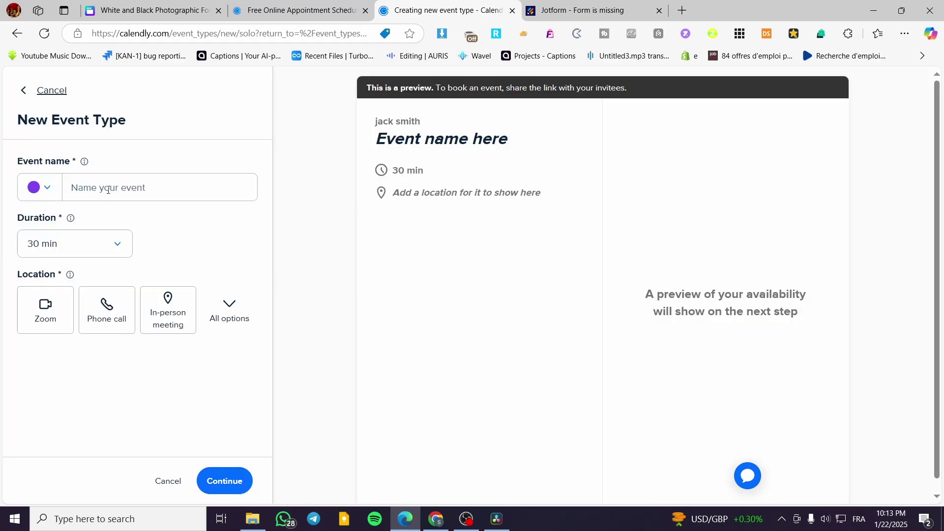
Step: Set the new event type's color to pink
left_click(47, 193)
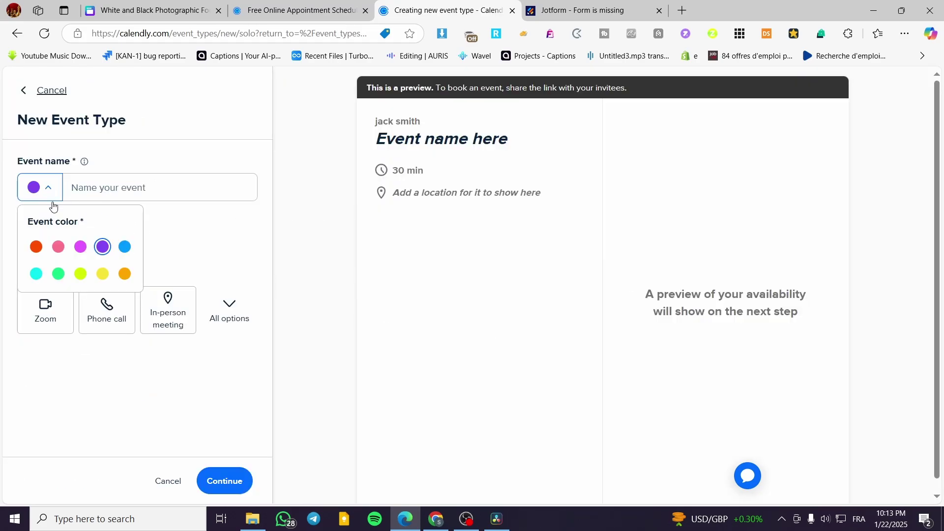
left_click(80, 247)
left_click(104, 191)
left_click(46, 187)
left_click(57, 247)
left_click(46, 189)
Step: Name the new event type "Ecommerce Website Consultation"
left_click(120, 187)
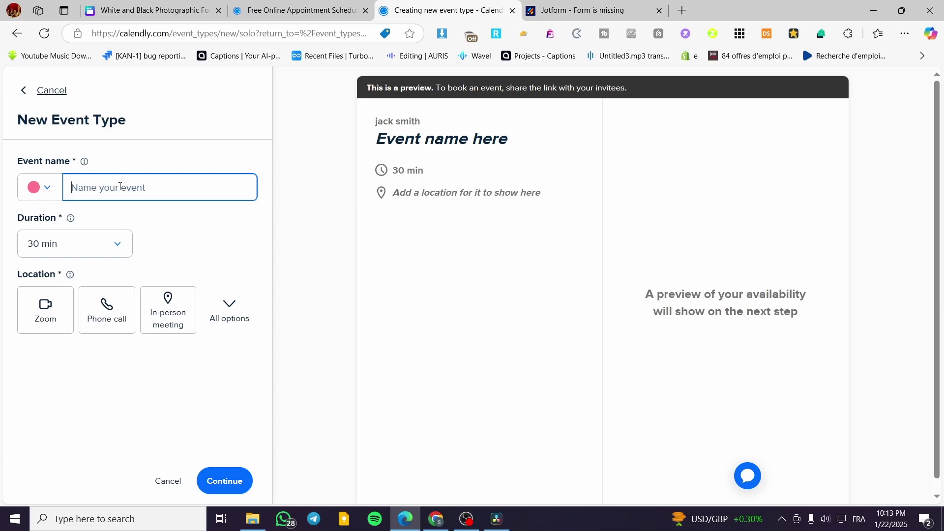
type("Co")
key("BackSpace")
key("BackSpace")
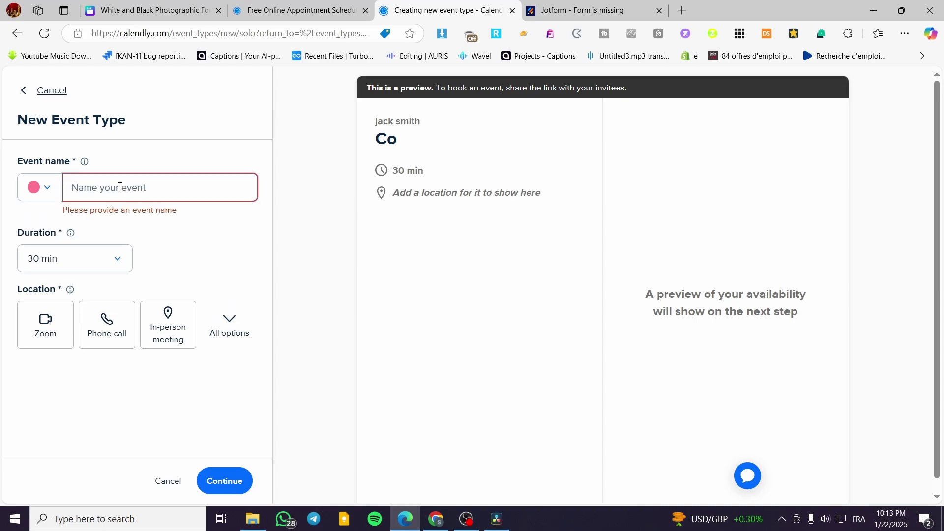
type("Ecom")
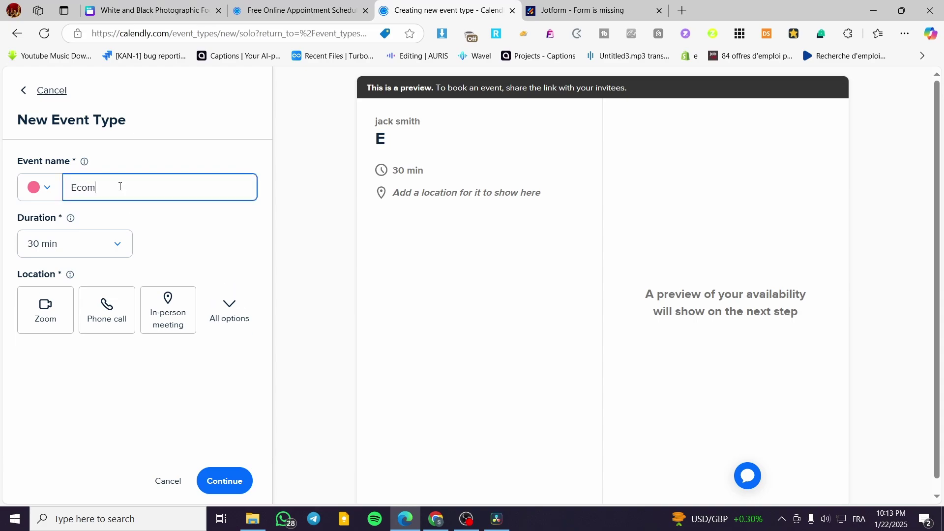
type("merce S")
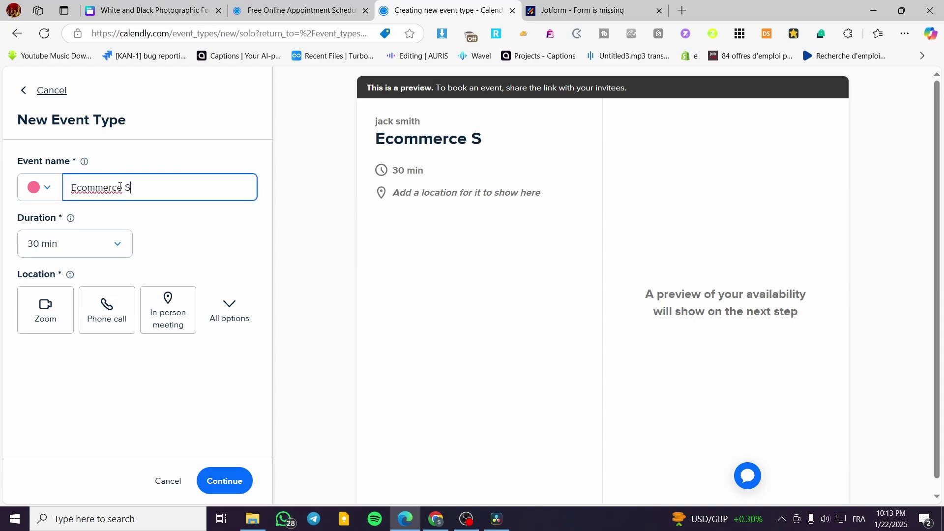
key("BackSpace")
type("Website C")
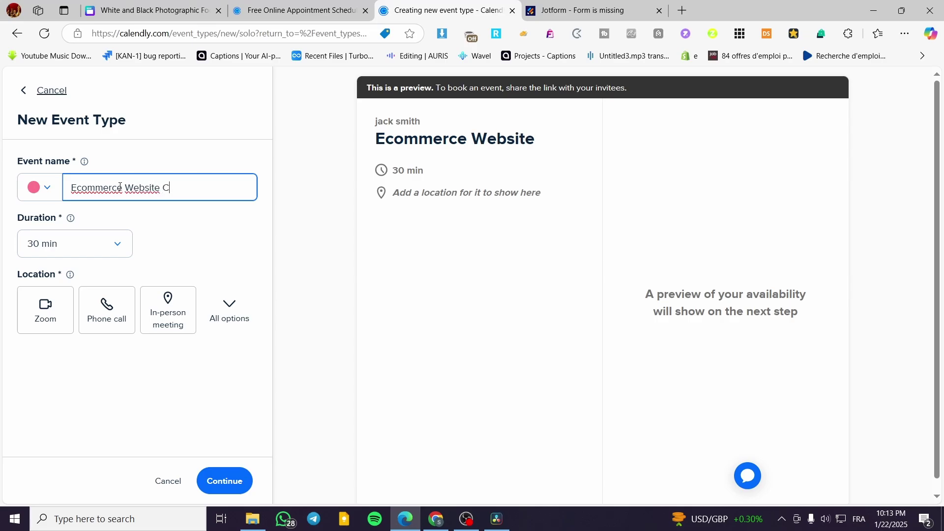
type("onsultation")
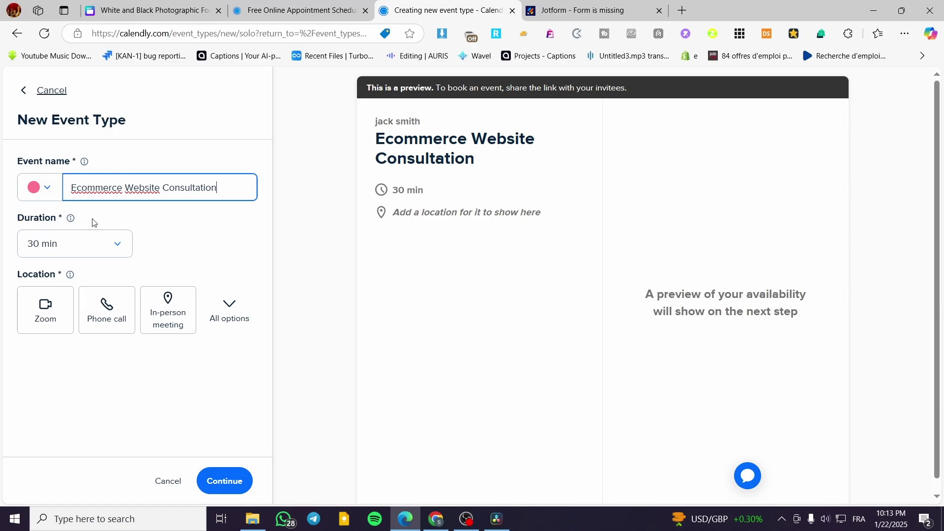
left_click(82, 247)
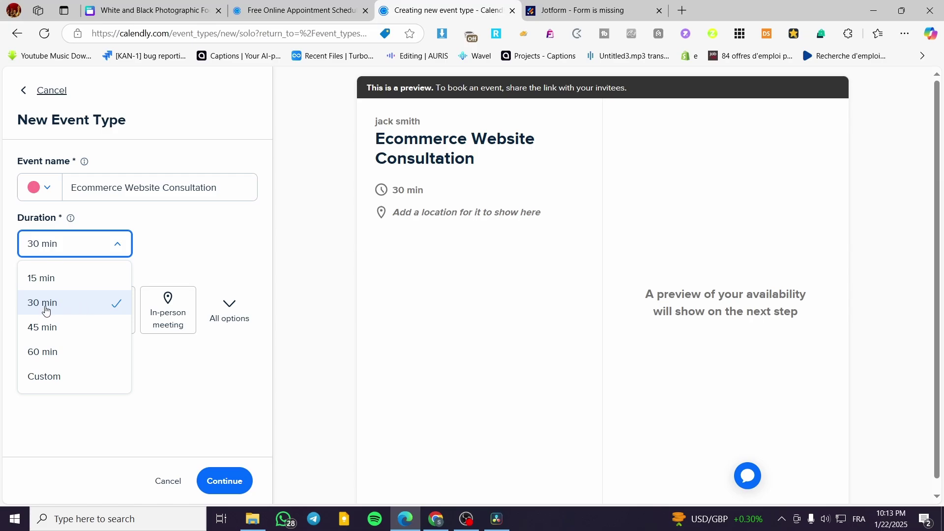
left_click(232, 232)
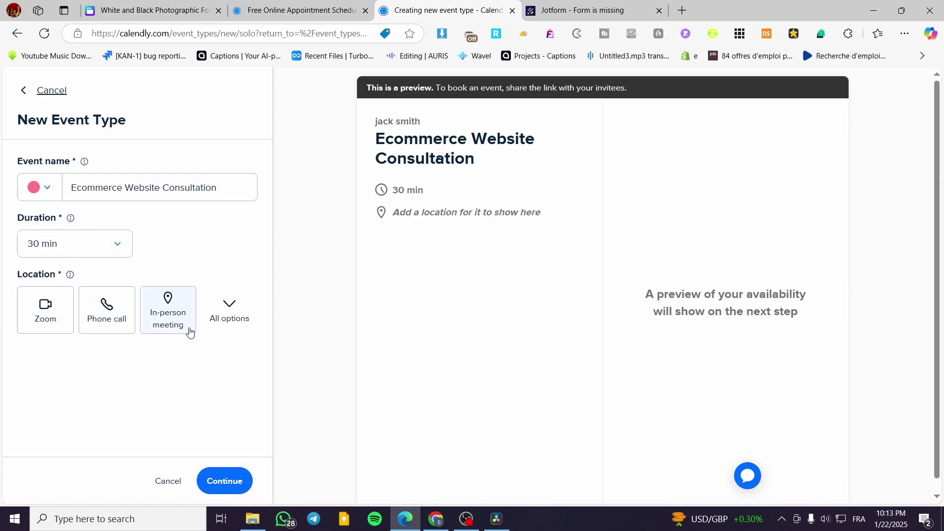
left_click(230, 316)
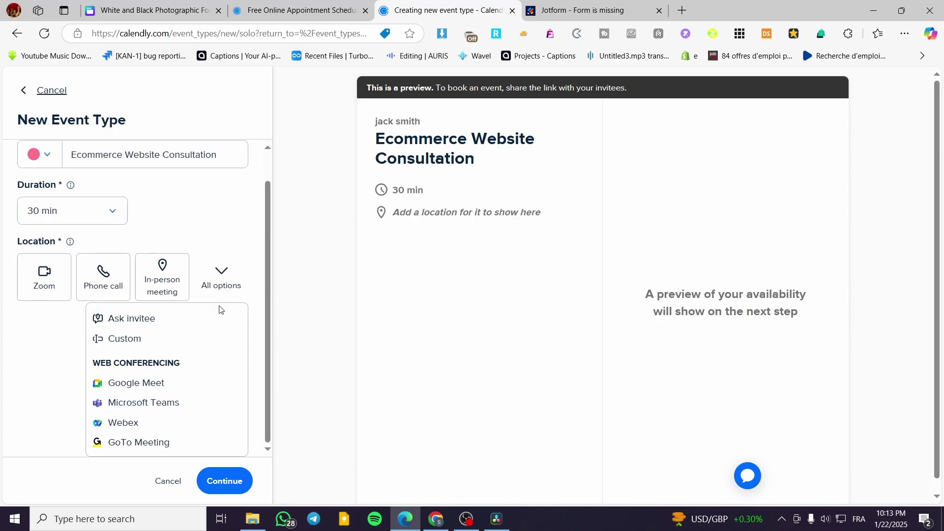
left_click(39, 284)
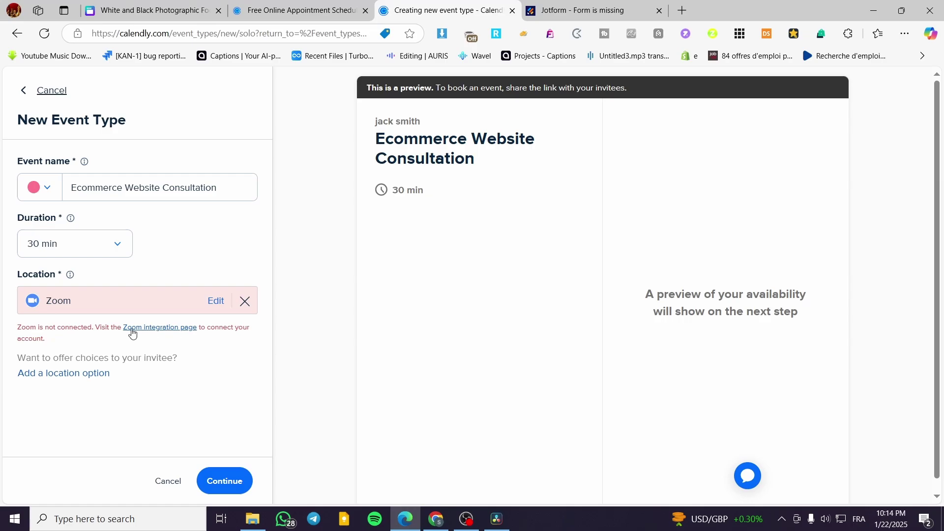
left_click(122, 254)
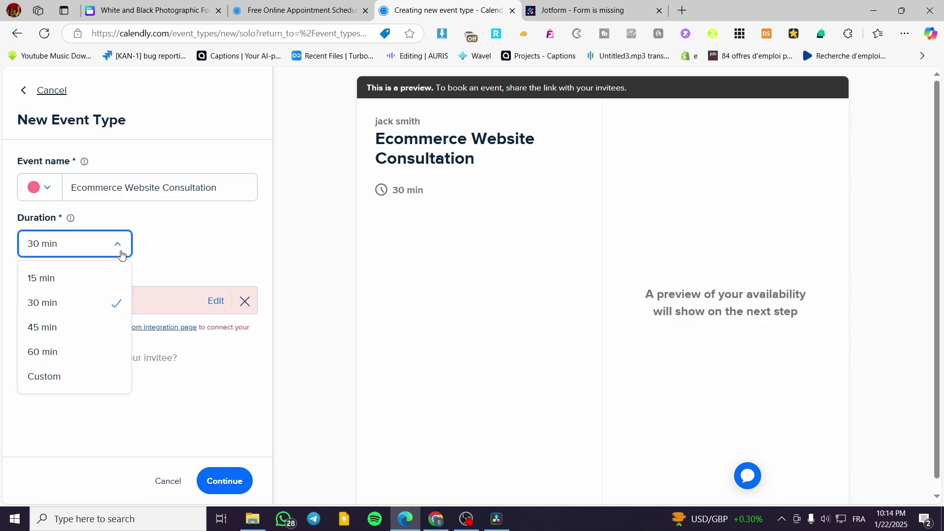
left_click(115, 254)
left_click(245, 301)
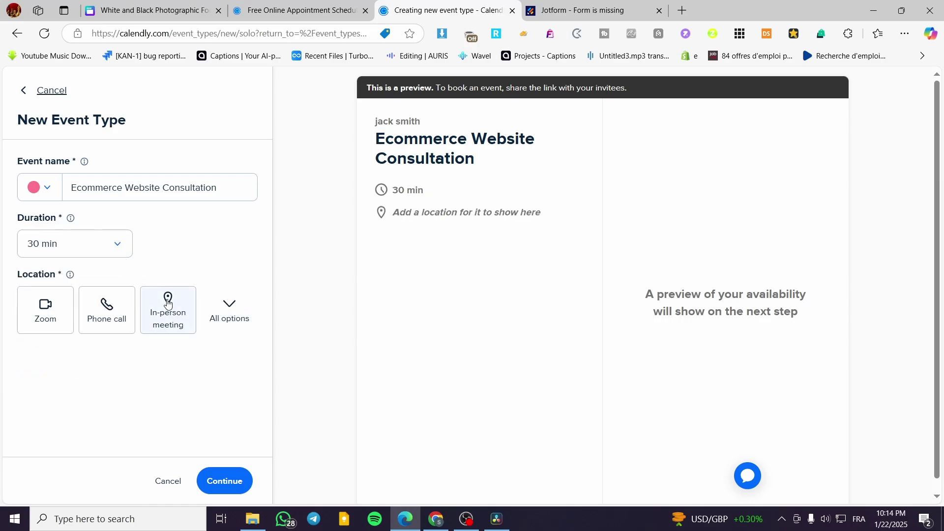
left_click(108, 306)
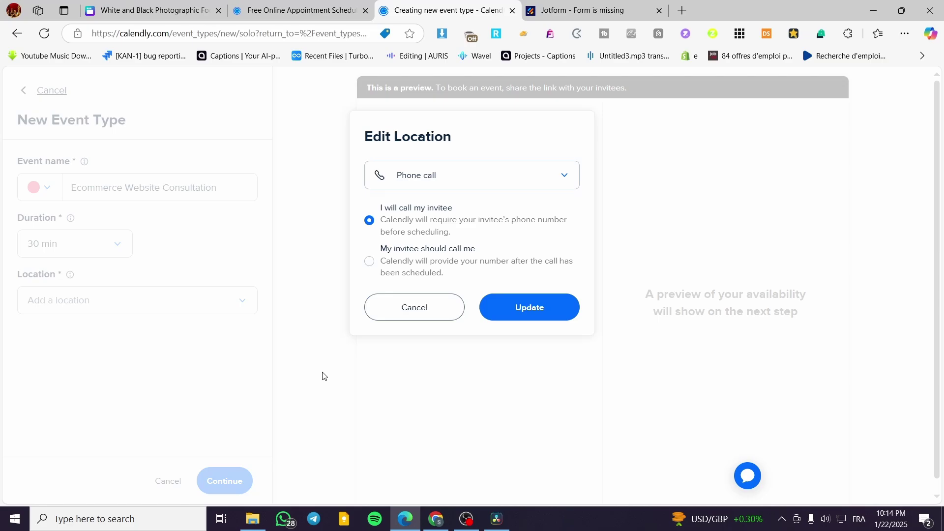
left_click(419, 318)
Step: Set the location to an in-person meeting in New York and create the event type
left_click(175, 309)
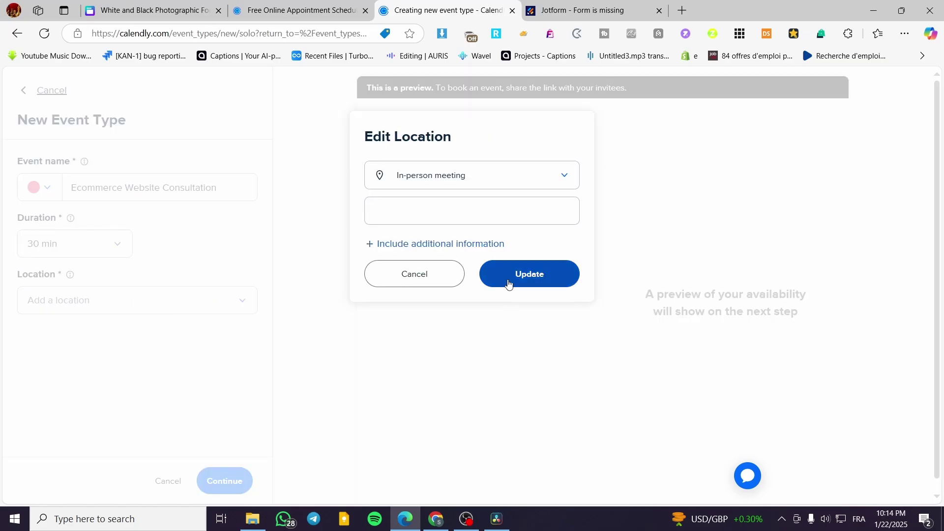
left_click(470, 215)
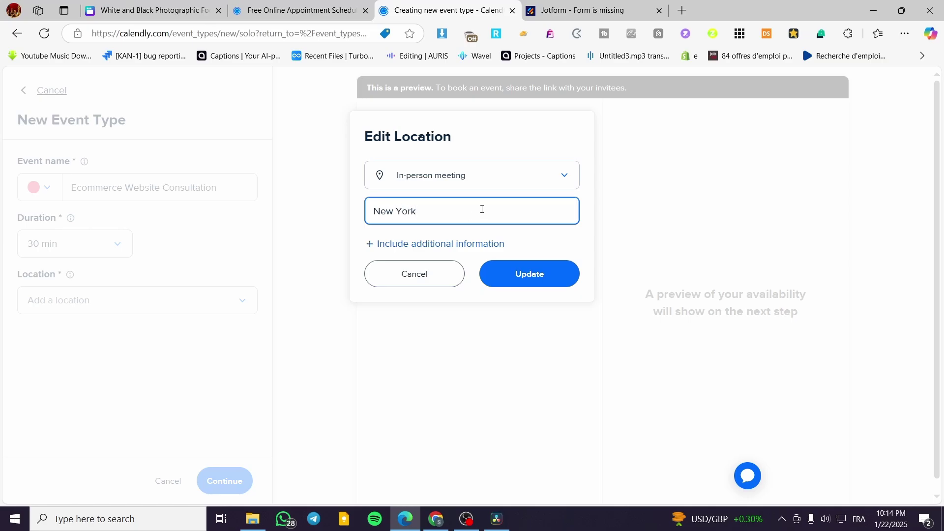
left_click(560, 282)
left_click(231, 487)
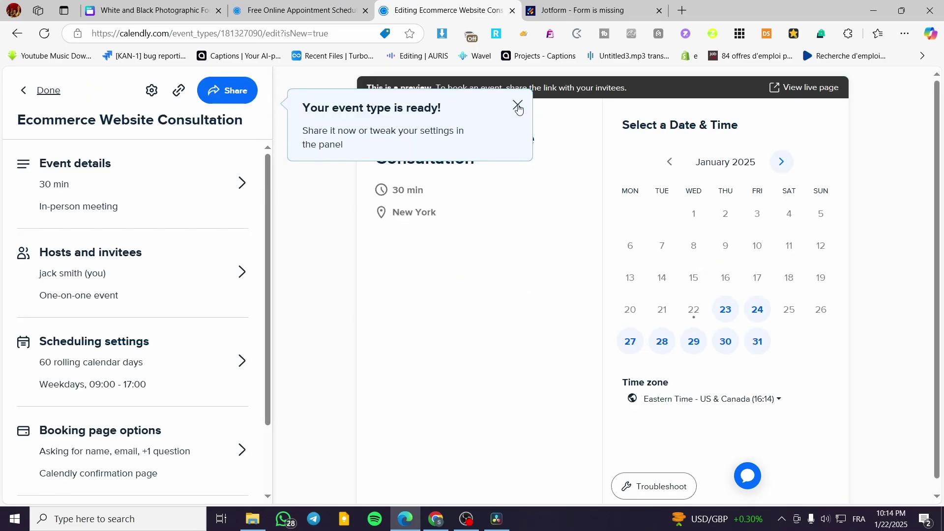
Step: Dismiss the sharing notice, review the new event type's details down to the description, and return to its summary
left_click(518, 105)
left_click(74, 191)
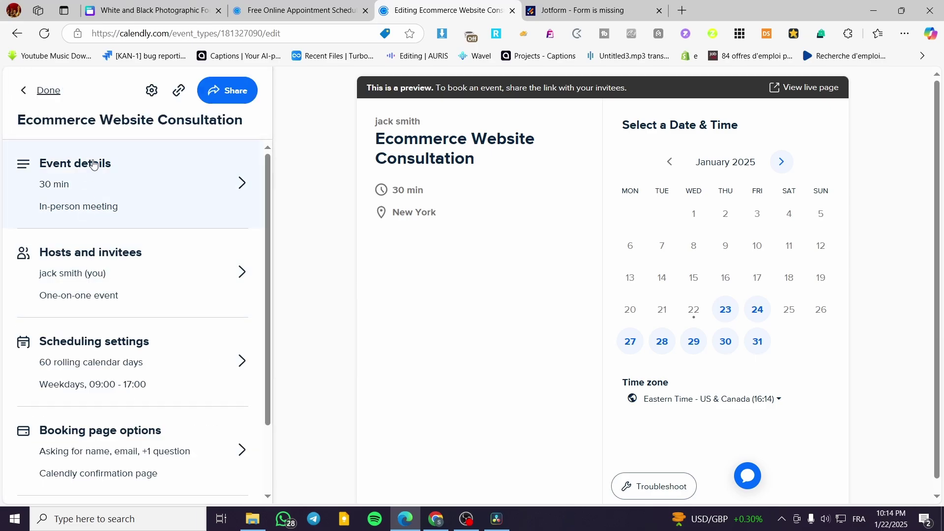
left_click(104, 186)
scroll(112, 267, "down", 2)
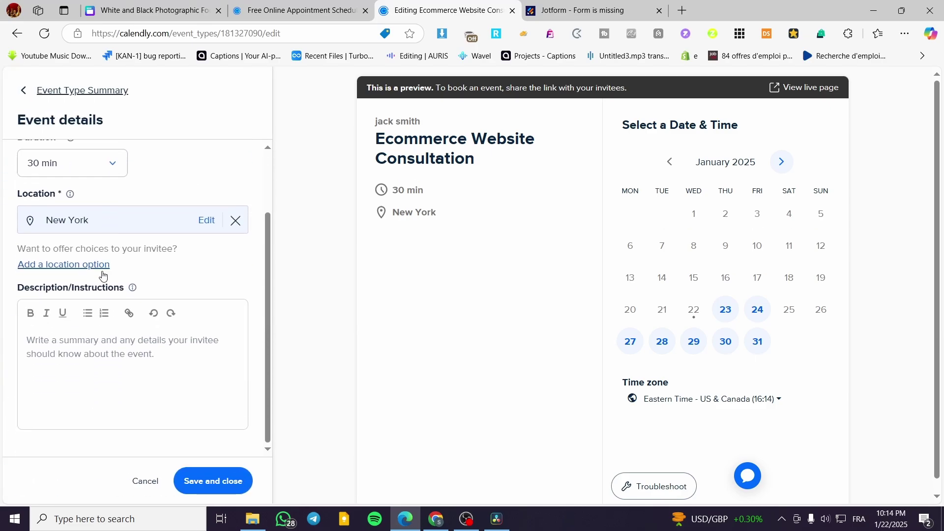
left_click(23, 93)
Step: Disallow invitees from adding guests in the hosts and invitees settings, and save the change
left_click(106, 274)
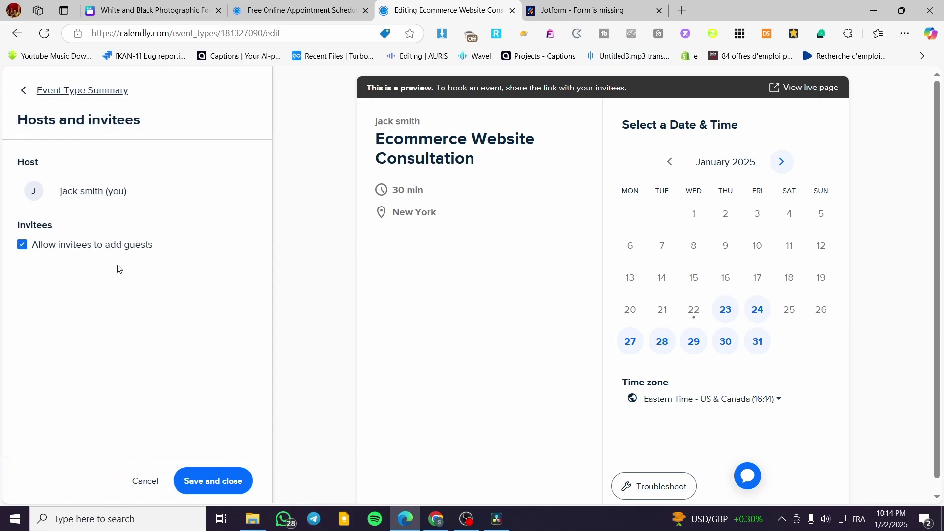
left_click(89, 252)
left_click(30, 94)
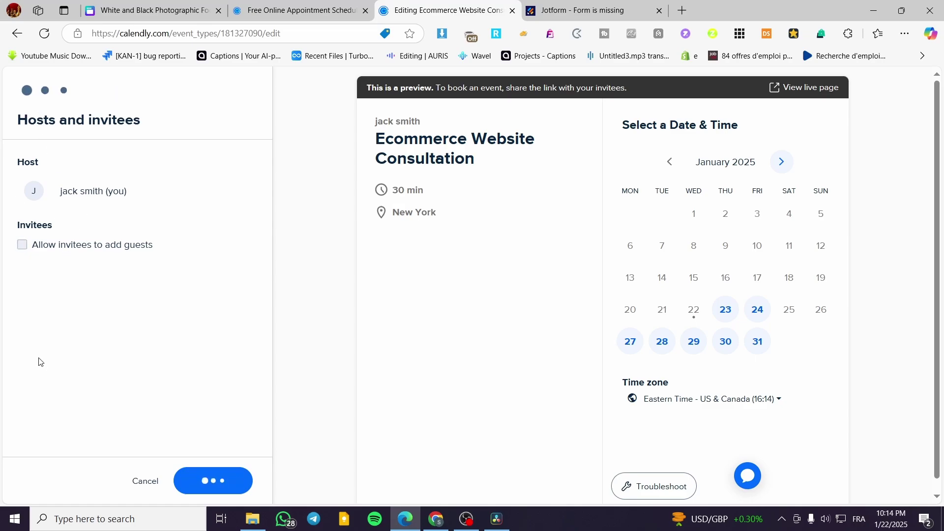
Step: In the scheduling settings, let invitees schedule up to 30 calendar days into the future
scroll(148, 329, "down", 1)
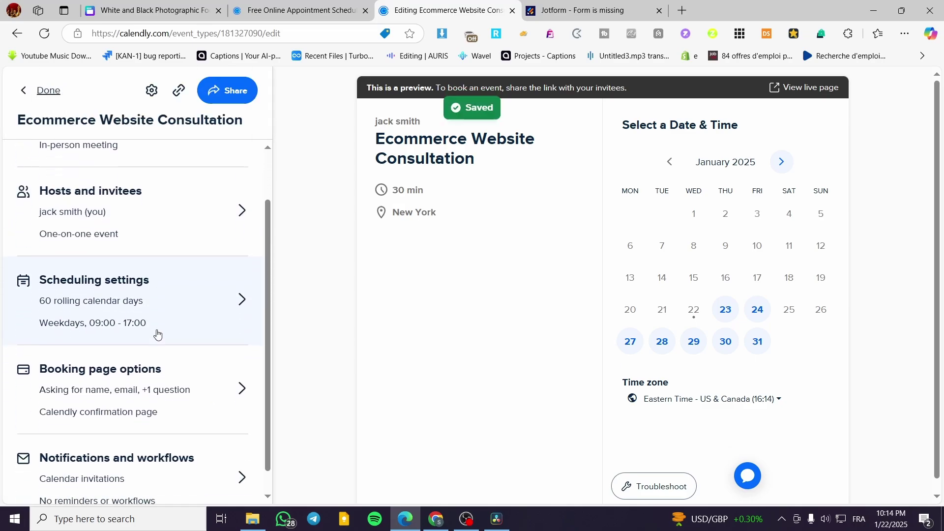
scroll(150, 299, "down", 1)
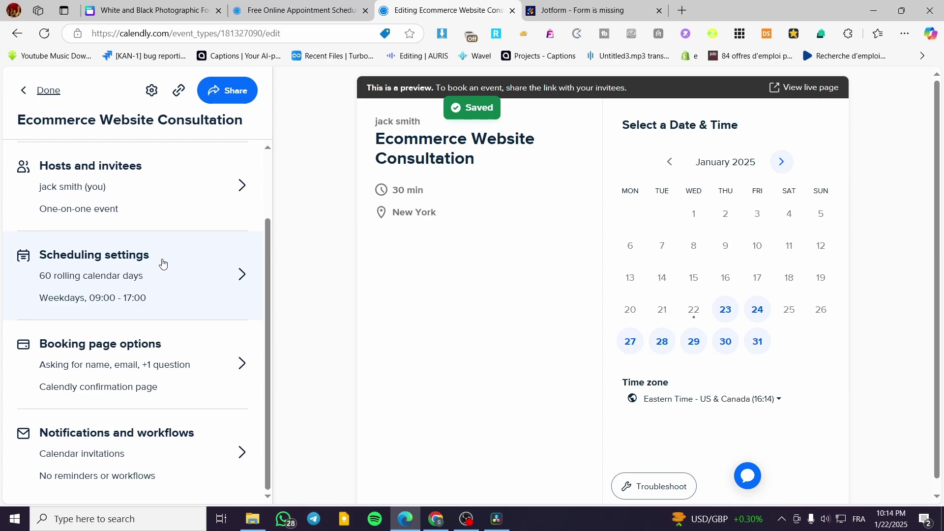
left_click(151, 276)
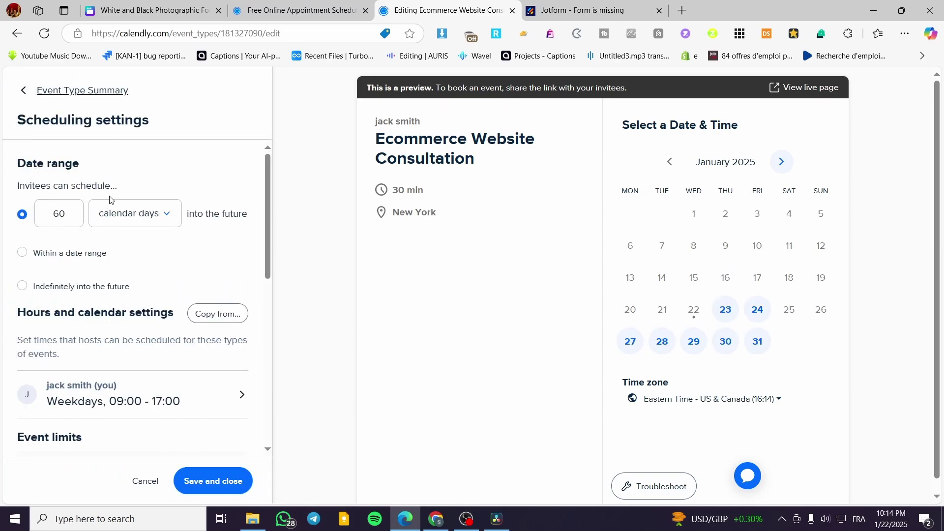
left_click(137, 222)
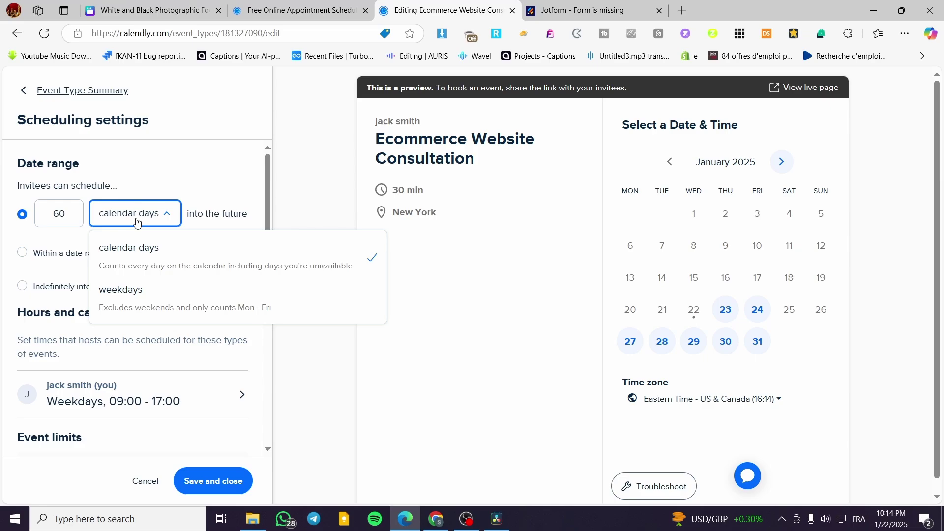
left_click(69, 215)
left_click_drag(69, 215, 49, 214)
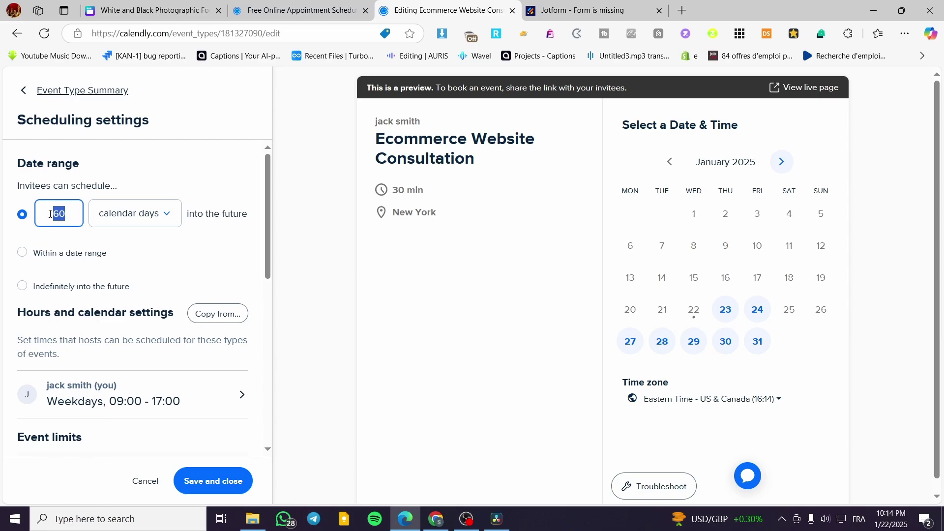
type("30")
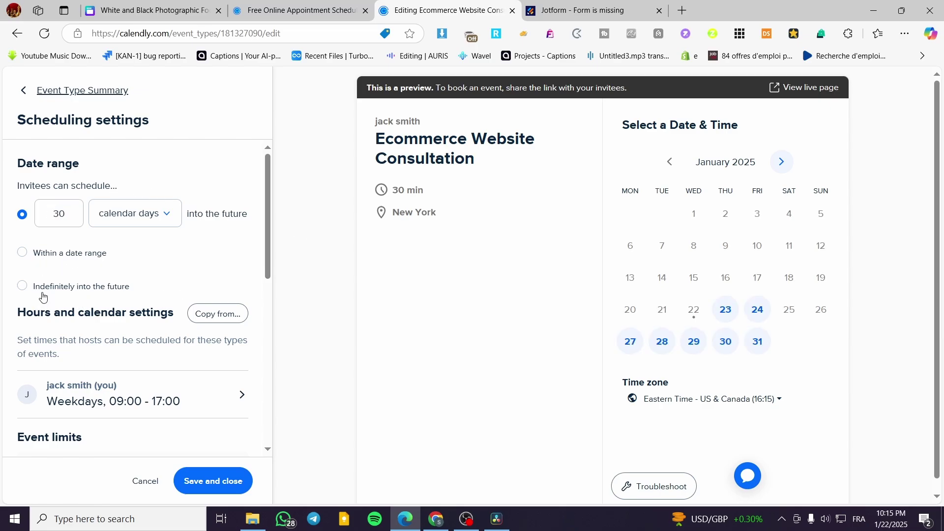
Step: Add a 30 min buffer time before the event and save the scheduling settings
scroll(177, 250, "down", 2)
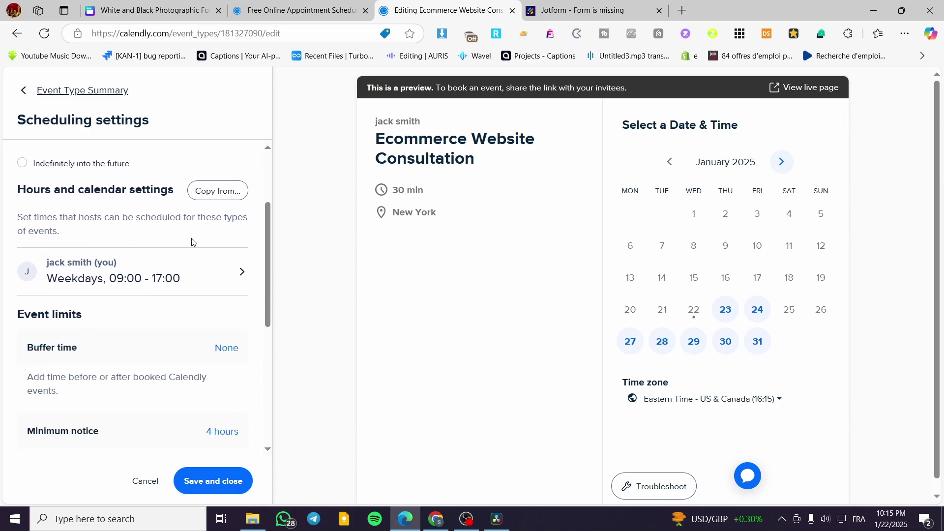
scroll(85, 243, "down", 2)
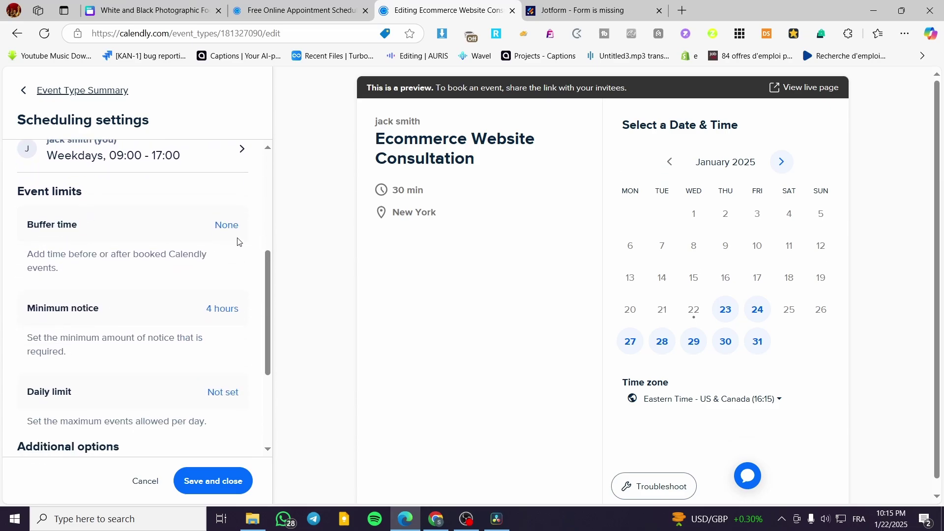
left_click(228, 226)
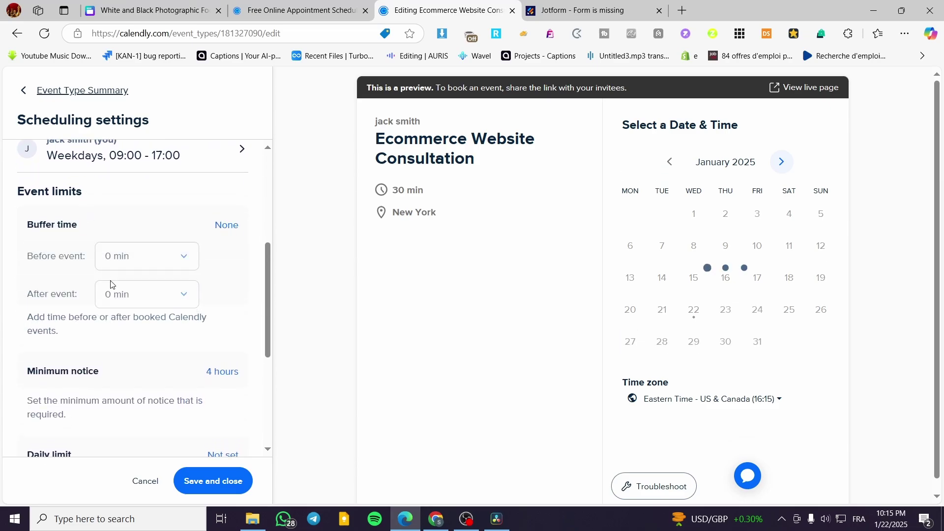
left_click(141, 266)
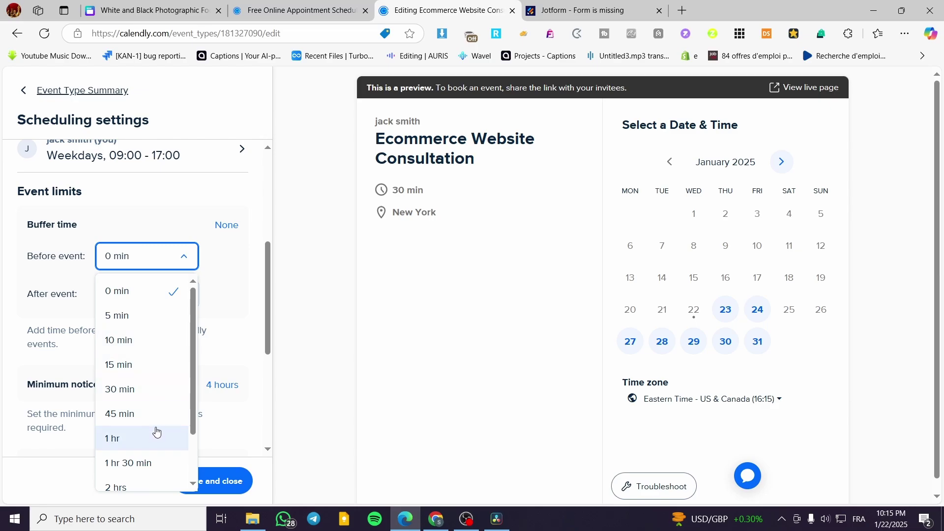
left_click(155, 391)
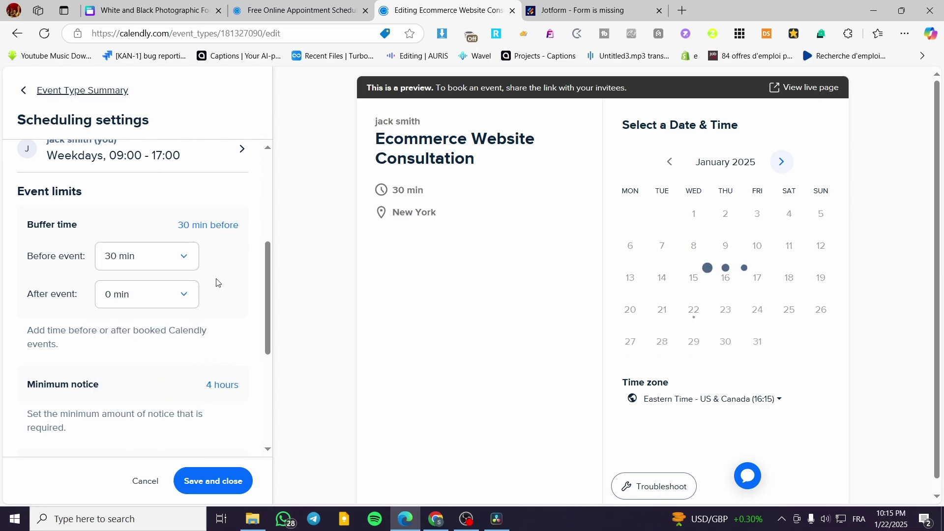
scroll(217, 280, "down", 5)
scroll(180, 268, "up", 1)
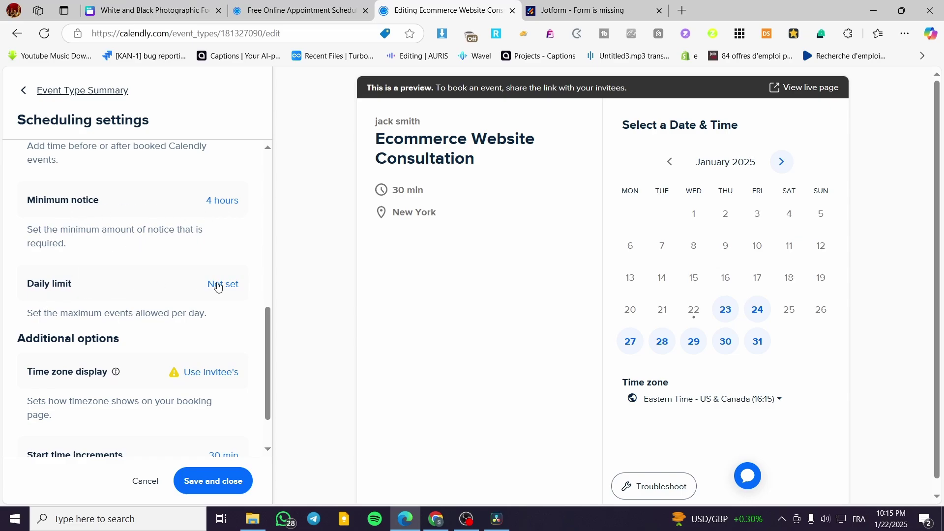
scroll(217, 285, "down", 1)
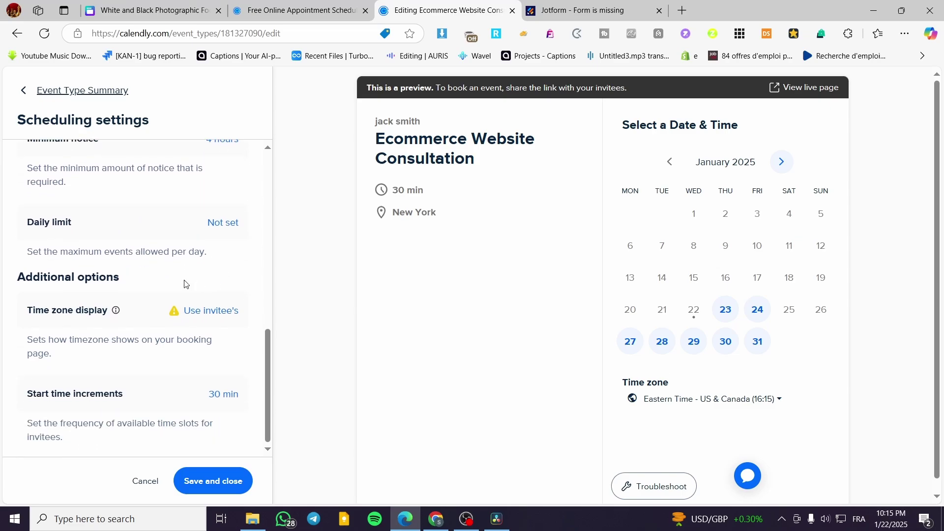
left_click(211, 482)
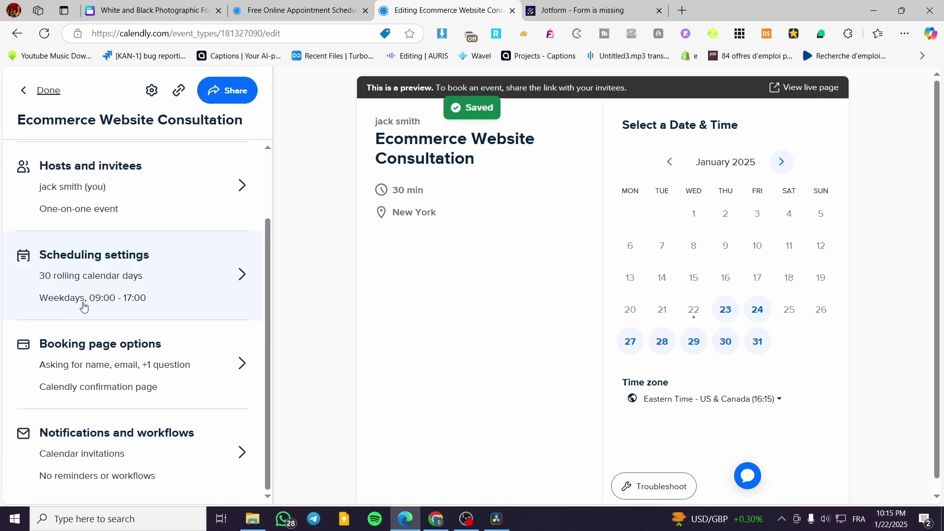
Step: Open the booking page options, view the edit form for the Name, Email invitee question, and close it without changes
left_click(189, 357)
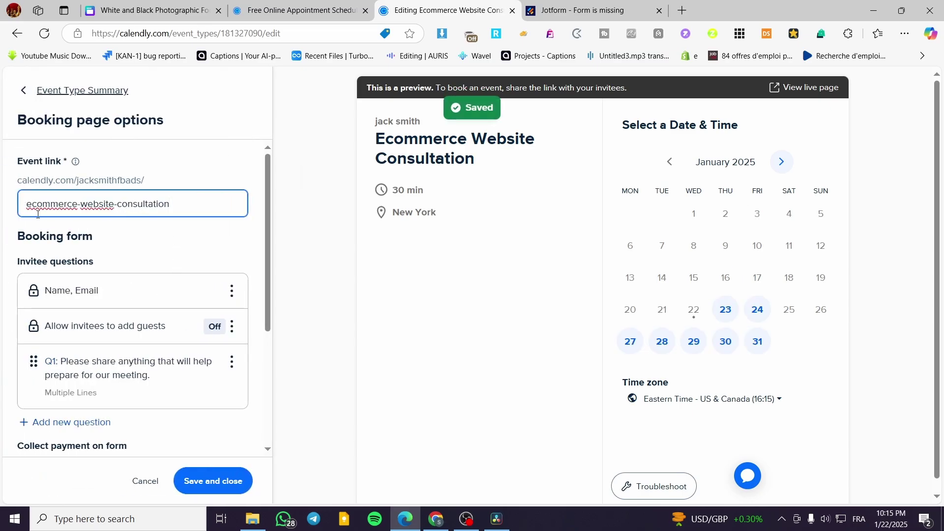
scroll(44, 226, "down", 1)
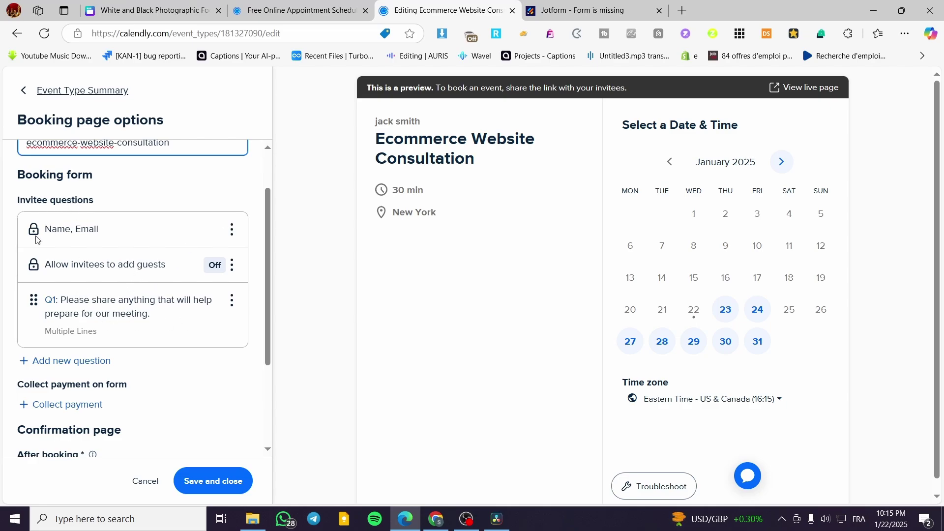
left_click(231, 230)
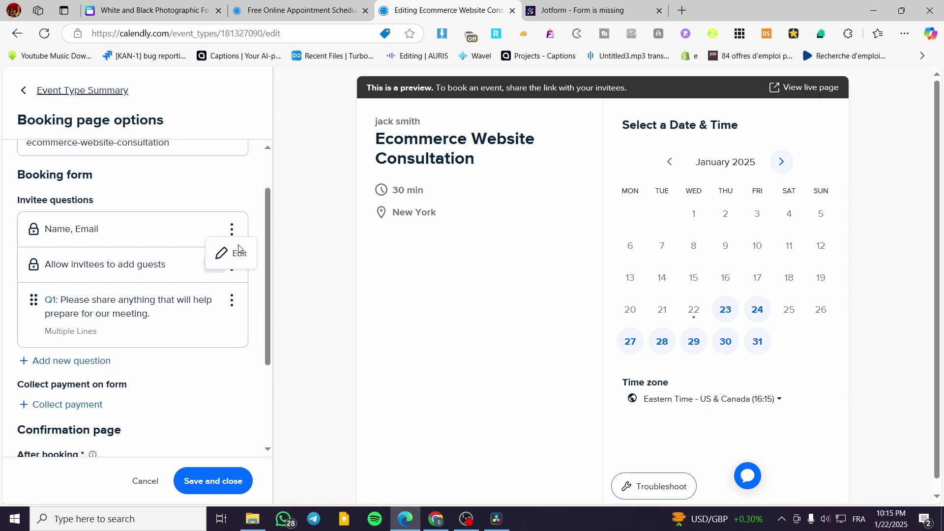
left_click(238, 251)
left_click(569, 136)
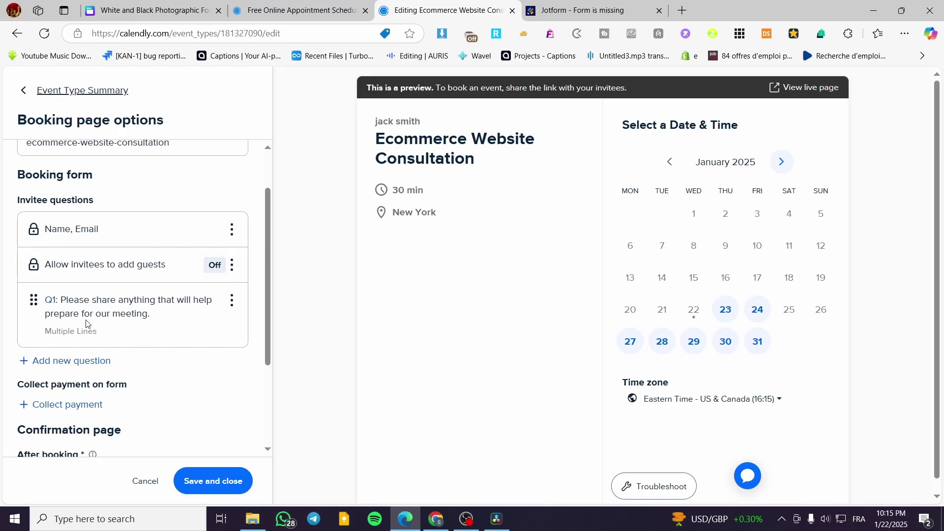
Step: Check the option for collecting payment on the booking form and dismiss the upgrade offer
scroll(155, 296, "down", 3)
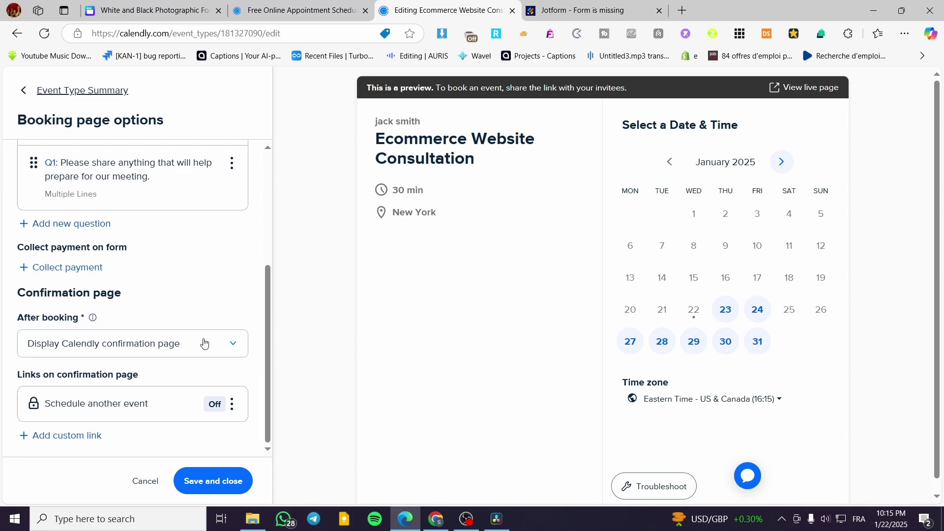
left_click(75, 267)
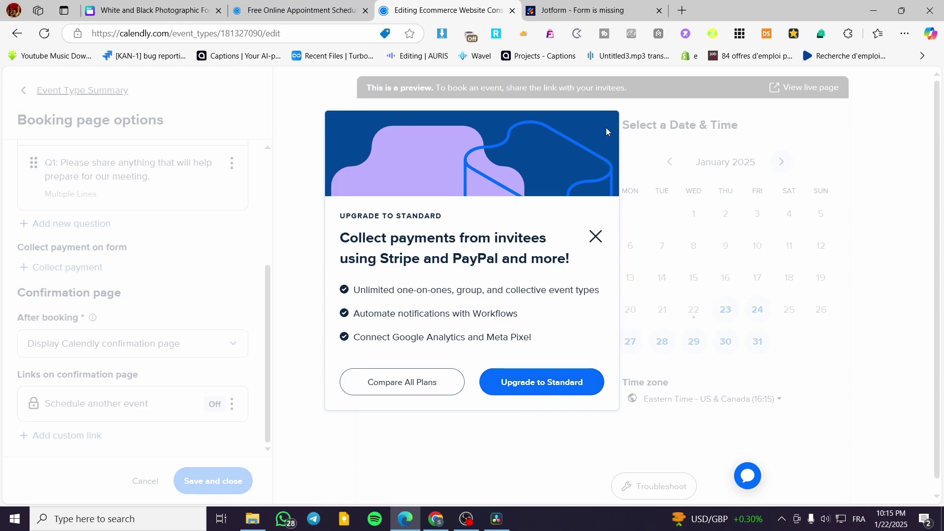
left_click(596, 237)
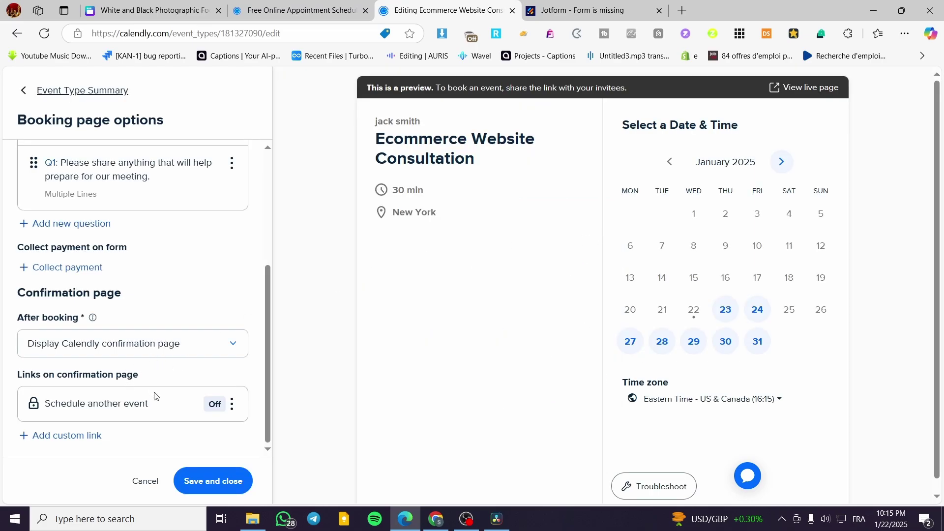
Step: Save the booking page options, review the notifications and workflows settings, and save those without changes
left_click(221, 479)
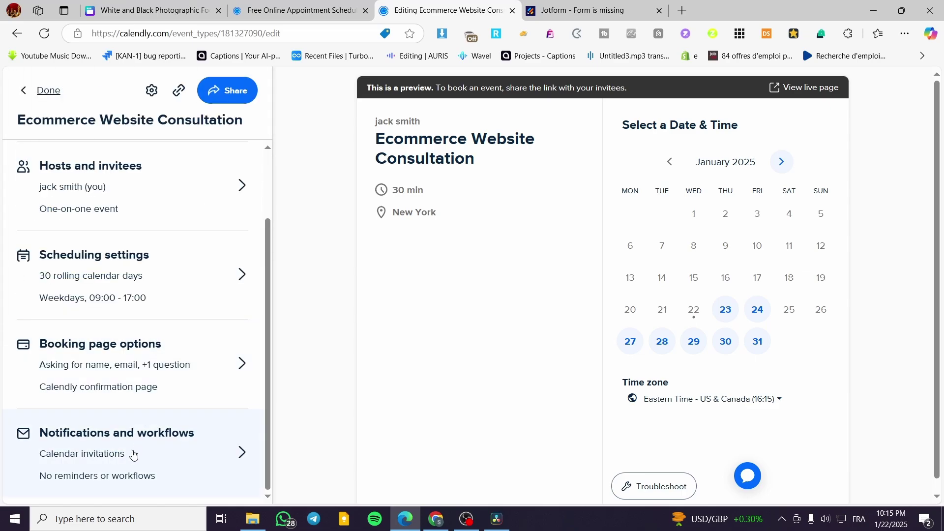
left_click(155, 456)
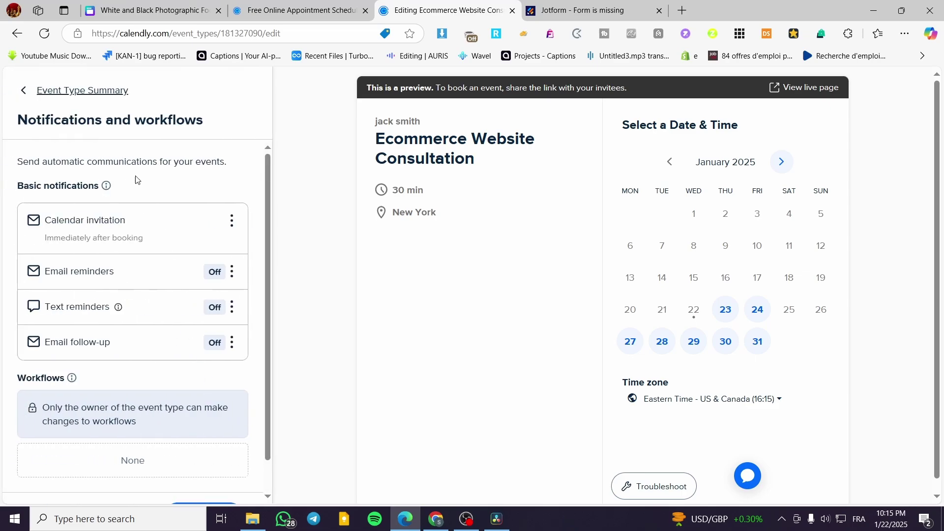
scroll(142, 246, "down", 1)
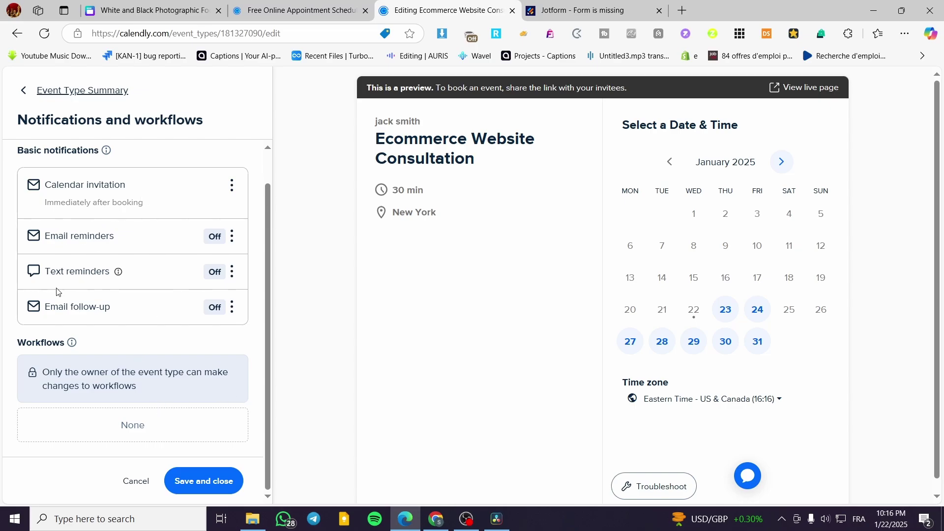
left_click(206, 480)
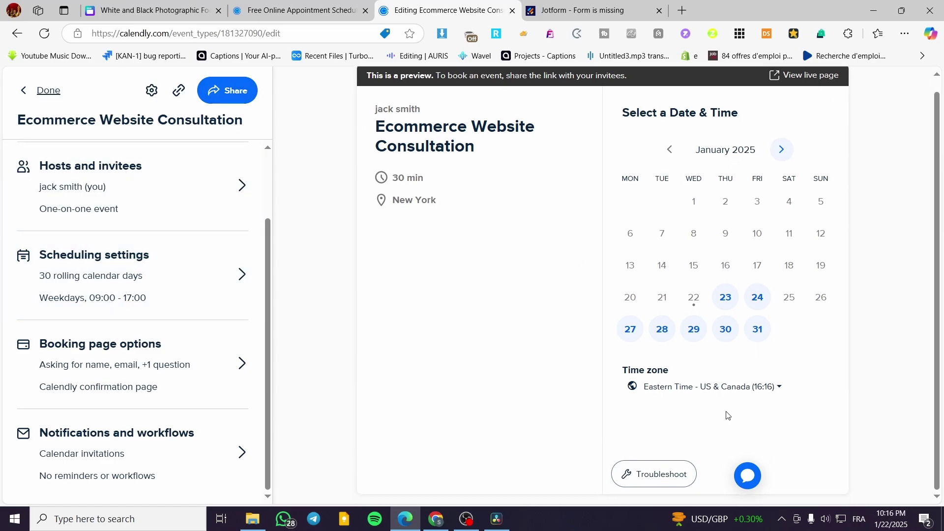
Step: View the website embedding choices for the Ecommerce Website Consultation event and copy its scheduling link from the sharing options
left_click(214, 100)
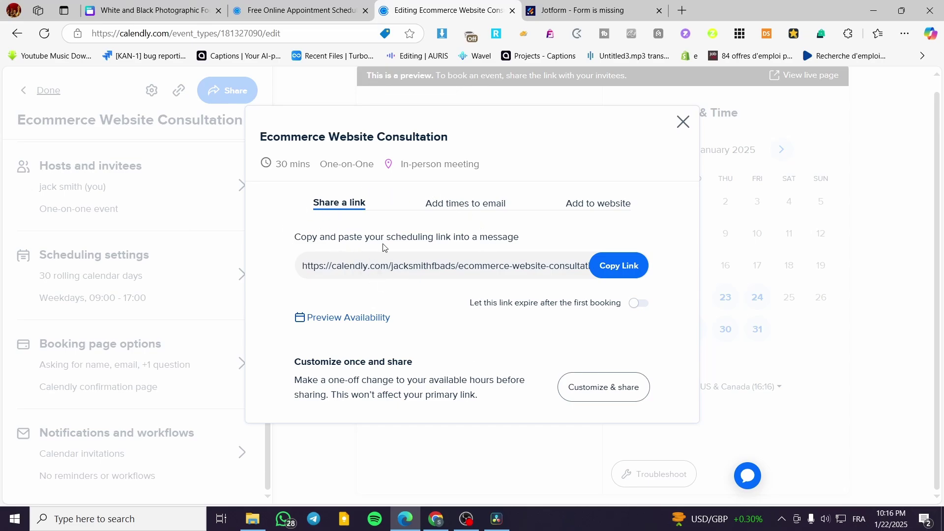
left_click(613, 212)
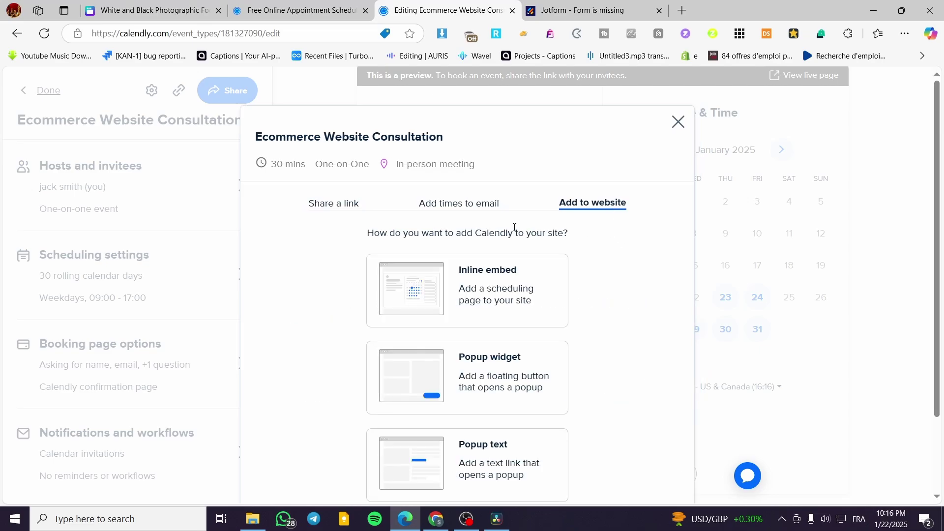
left_click(350, 212)
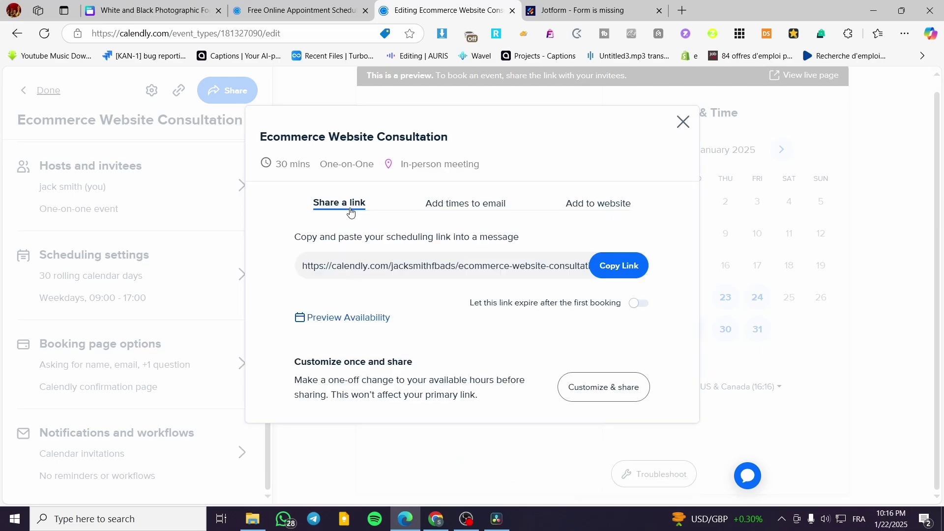
left_click(630, 278)
left_click(680, 132)
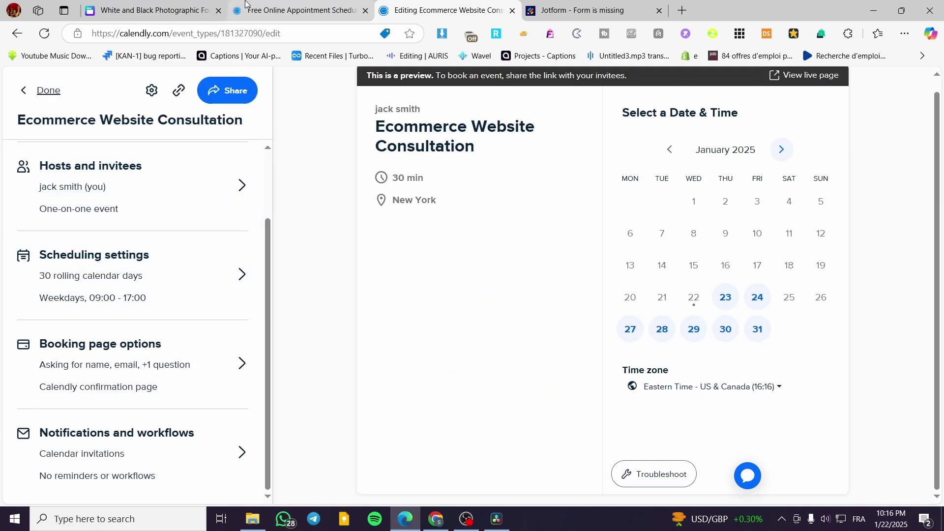
Step: Look through the one-off availability customization for sharing the event and close it without changes
left_click(227, 90)
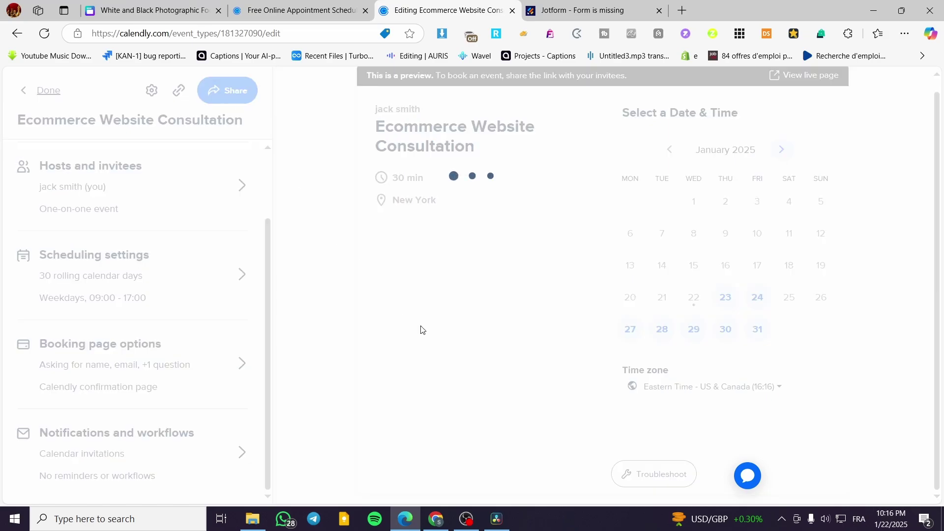
left_click(606, 396)
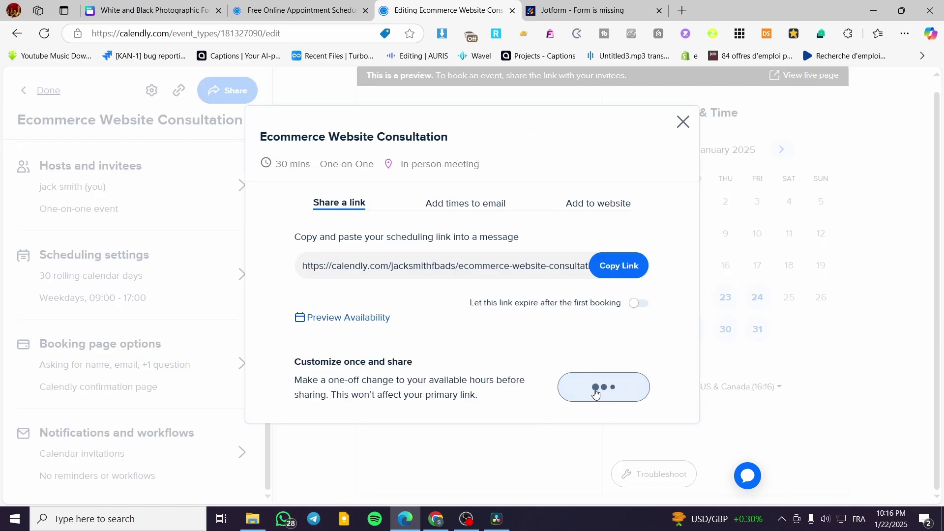
scroll(533, 374, "down", 10)
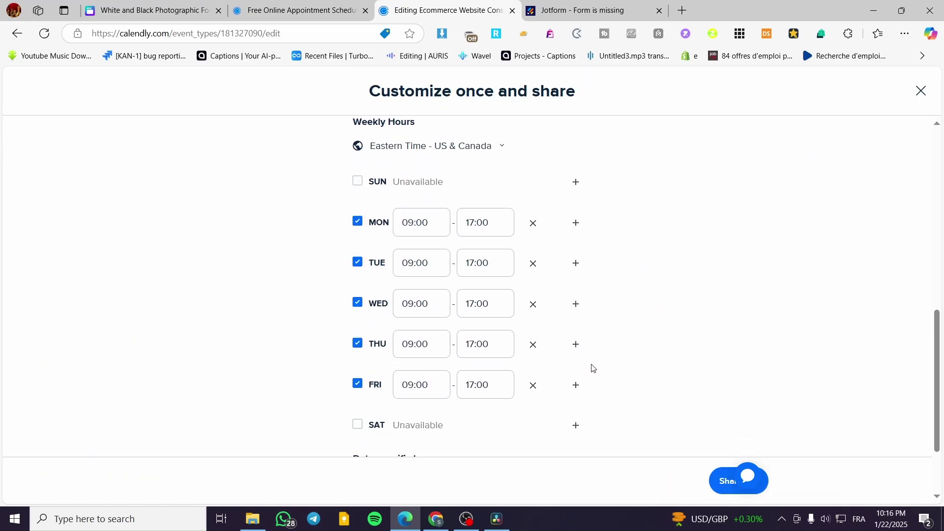
left_click(921, 92)
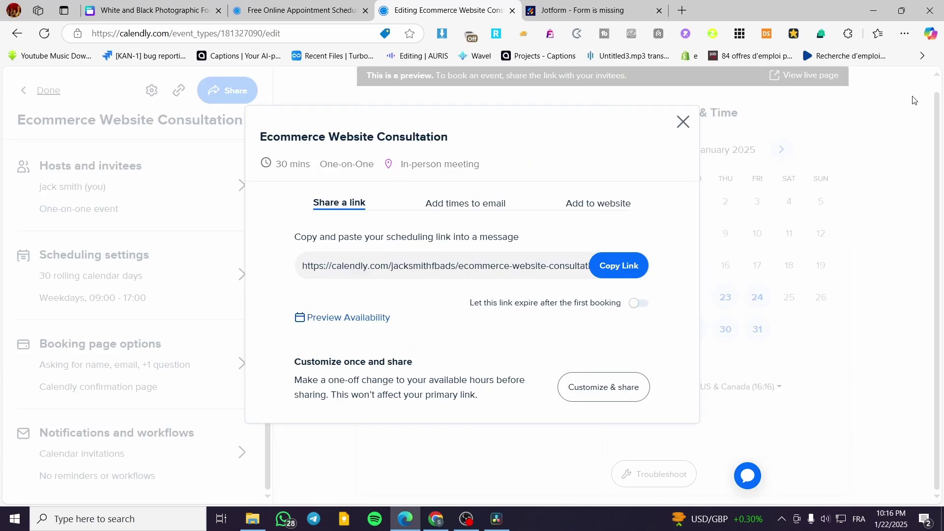
left_click(683, 122)
Step: Switch to the Canva website design, search its apps for "embed" and open the Embed app
left_click(148, 11)
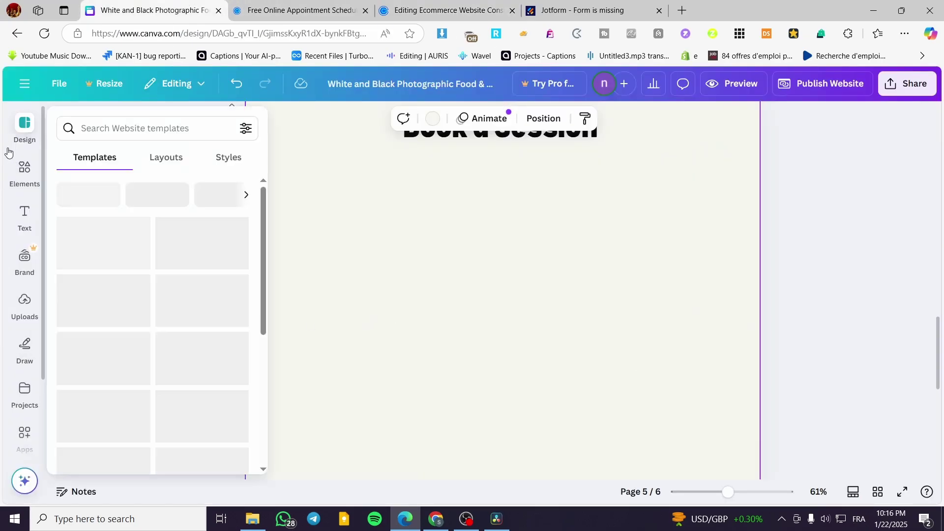
mouse_move(22, 417)
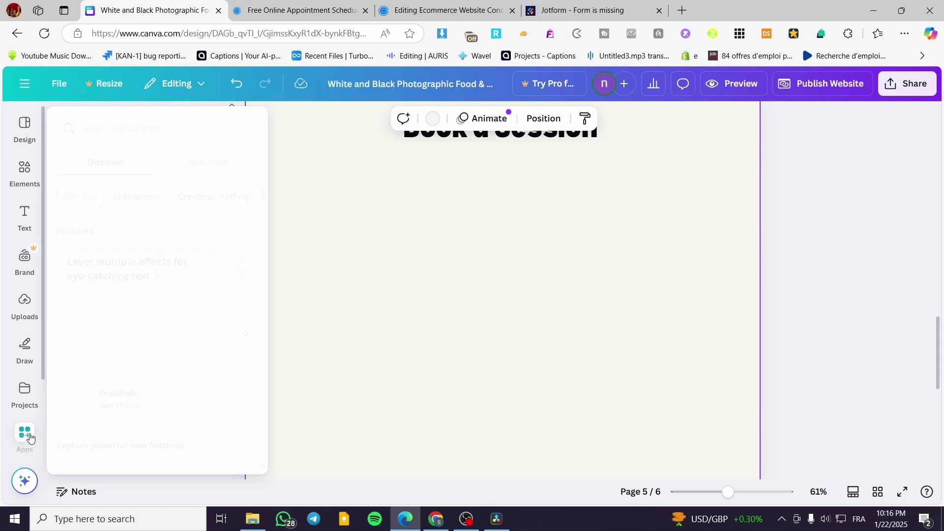
left_click(25, 436)
left_click(130, 123)
type("embed")
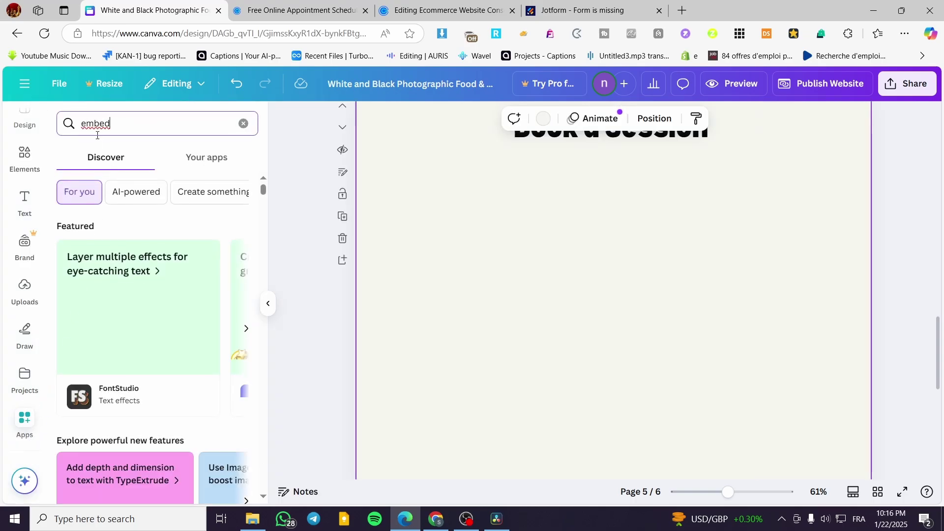
key("Return")
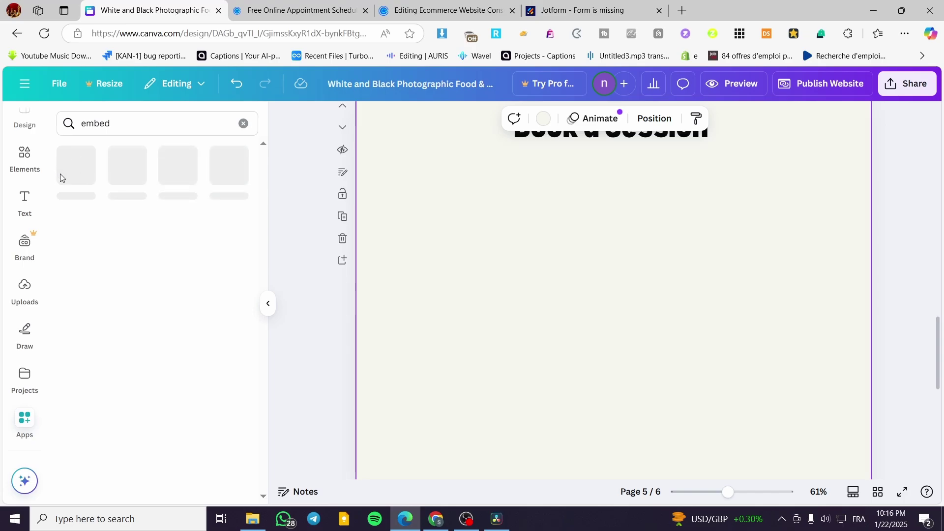
left_click(91, 176)
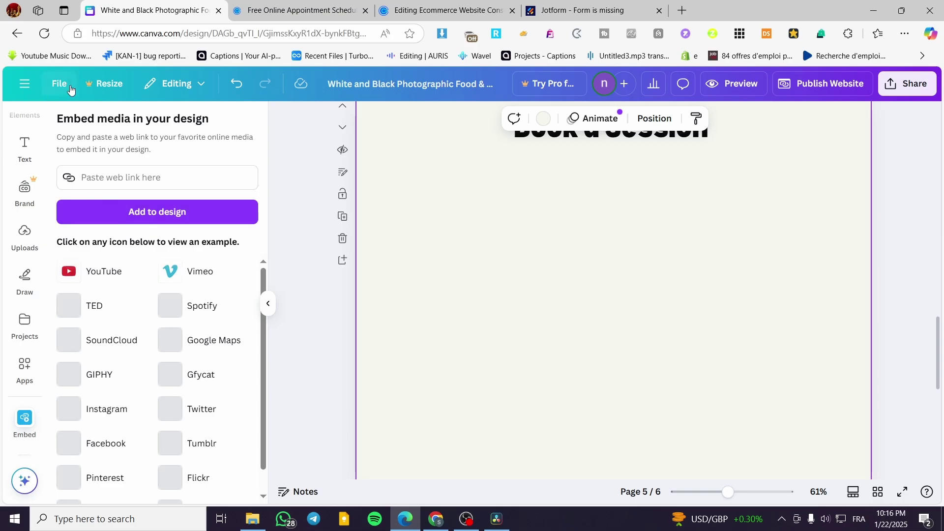
left_click(28, 418)
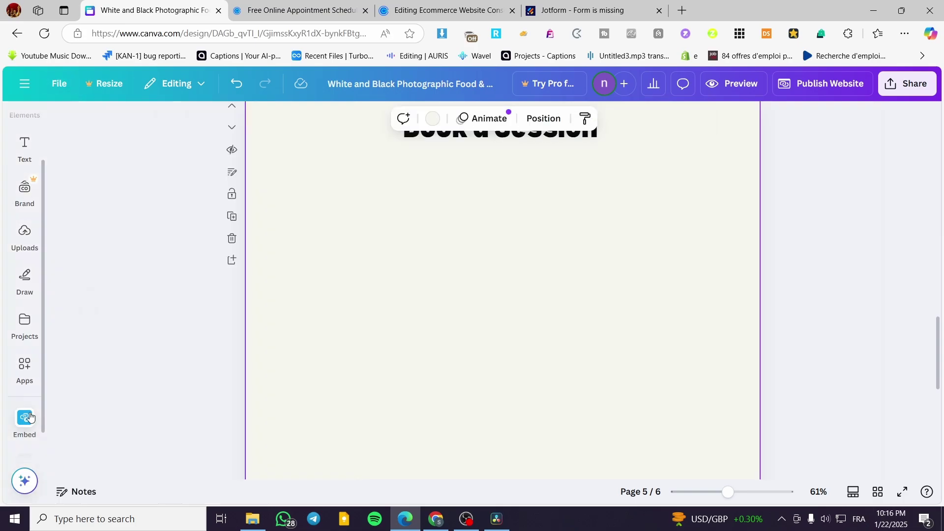
left_click(23, 422)
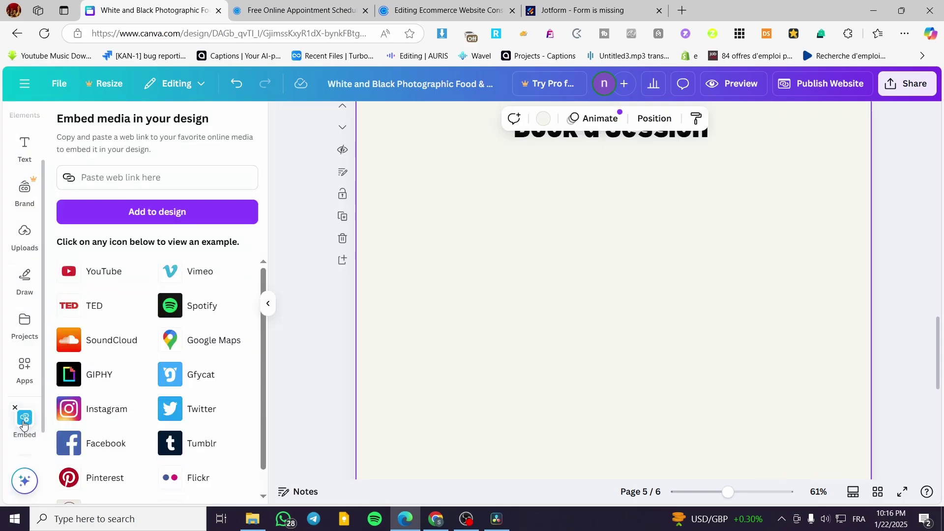
Step: Paste the copied Calendly scheduling link into the Embed app and add the booking page to the design
left_click(126, 178)
type("https://calendly.com/jacksmithfbads/ecommerce-website-consultation")
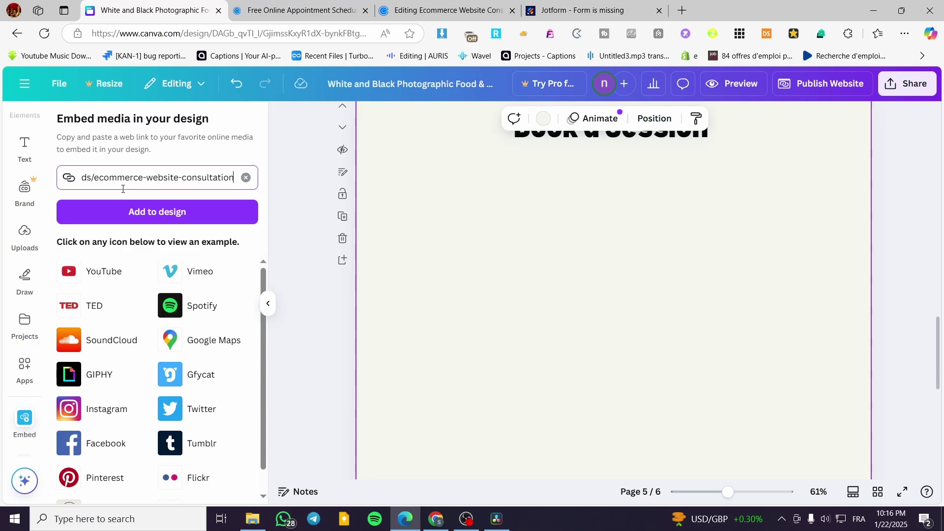
left_click(157, 212)
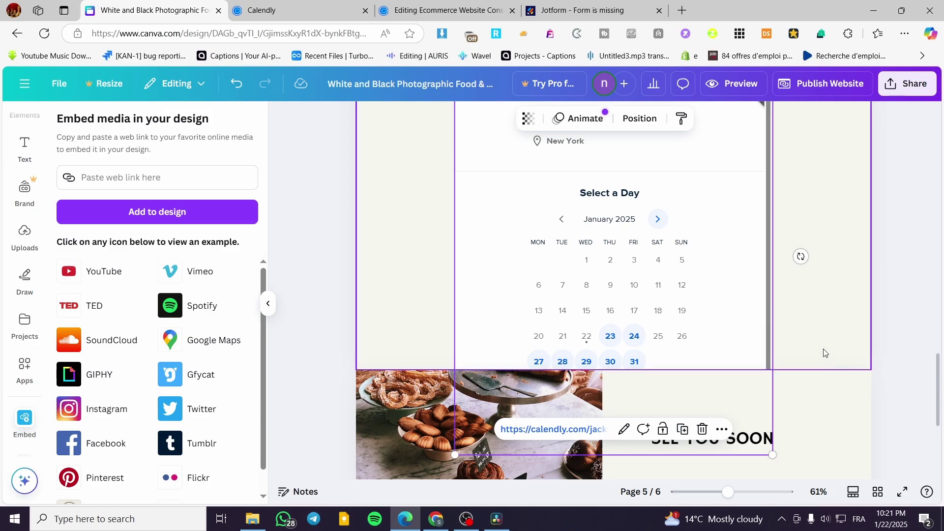
Step: Move the Calendly embed up to the Book a Session heading and open the heading's position settings
scroll(815, 355, "up", 4)
left_click_drag(683, 367, 681, 260)
left_click(669, 192)
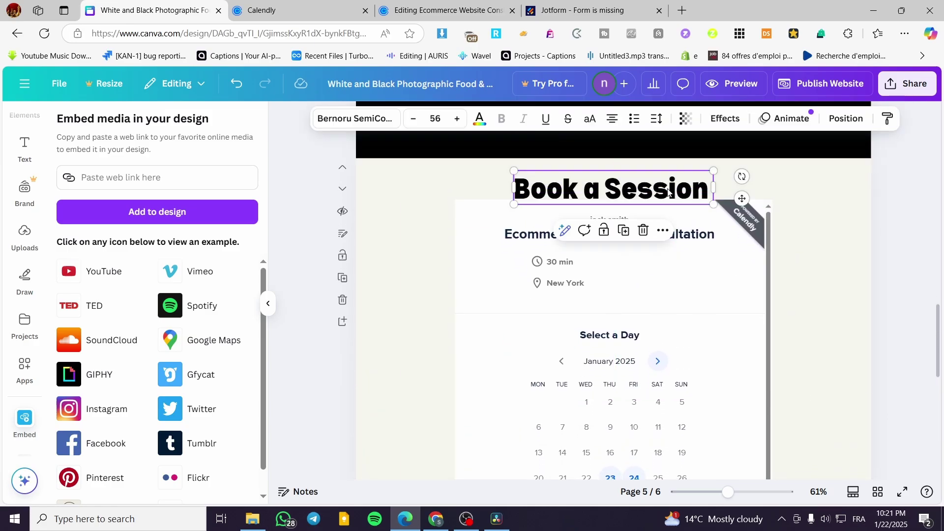
left_click(835, 121)
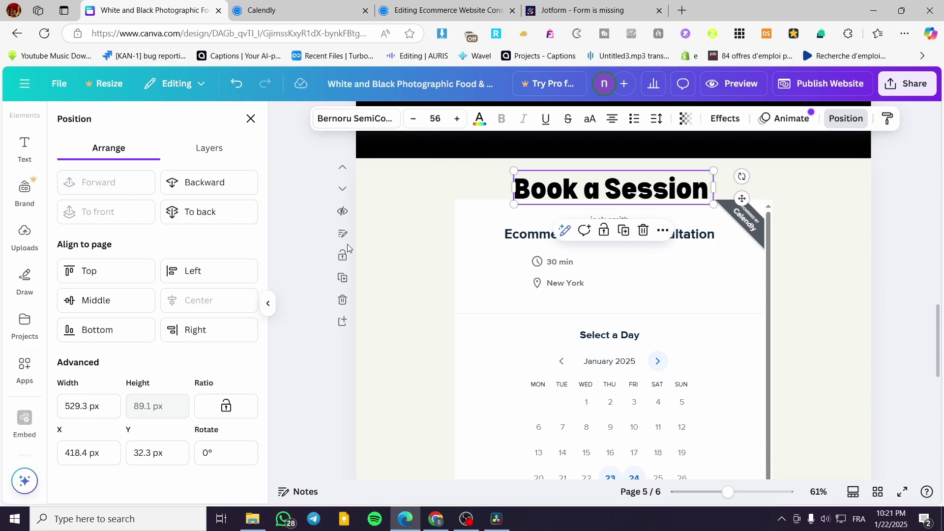
Step: Center the Calendly embed horizontally just below the Book a Session heading, at about X 261.7 px and Y 121.3 px
left_click_drag(698, 261, 676, 254)
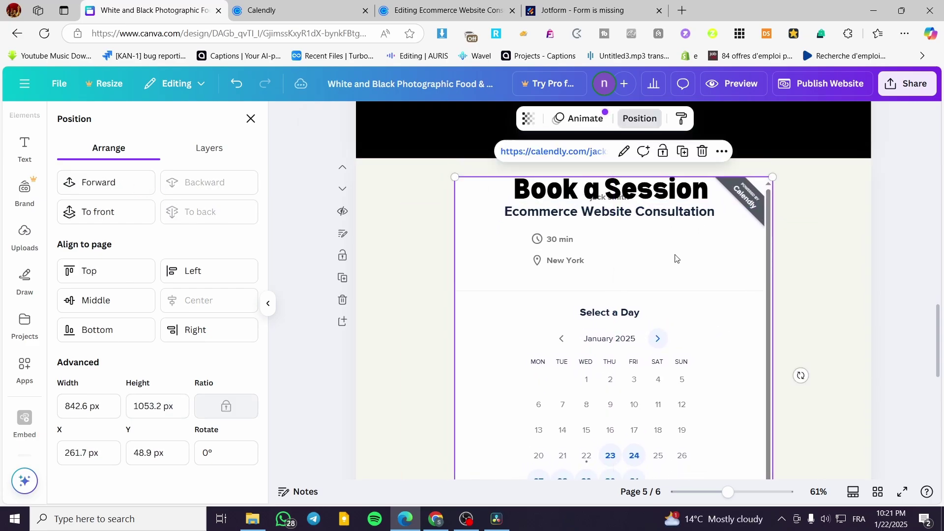
scroll(714, 362, "down", 3)
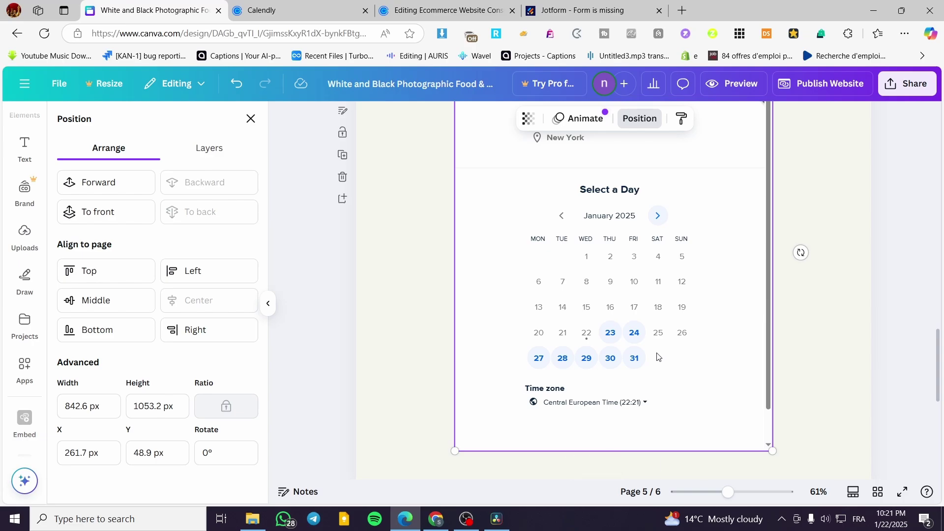
left_click_drag(659, 356, 720, 374)
scroll(605, 355, "up", 3)
scroll(717, 362, "down", 5)
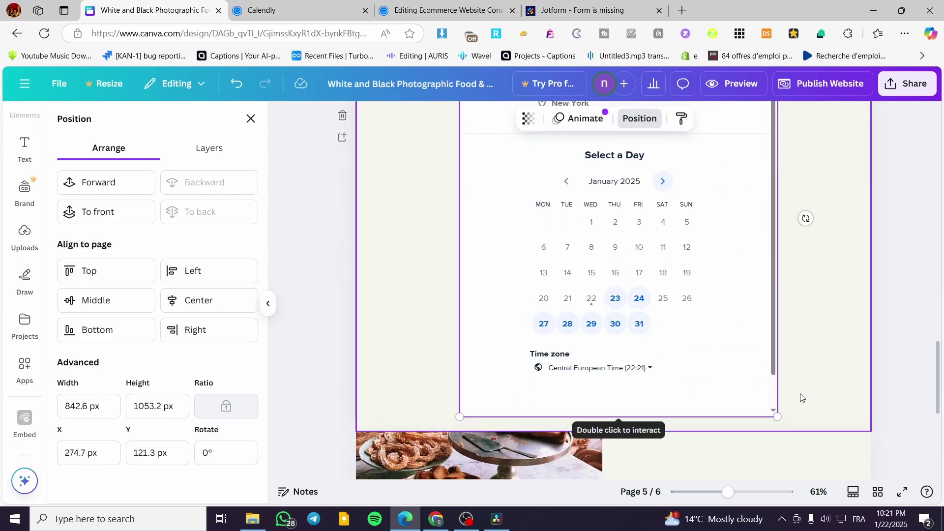
left_click_drag(736, 295, 721, 290)
scroll(696, 331, "up", 4)
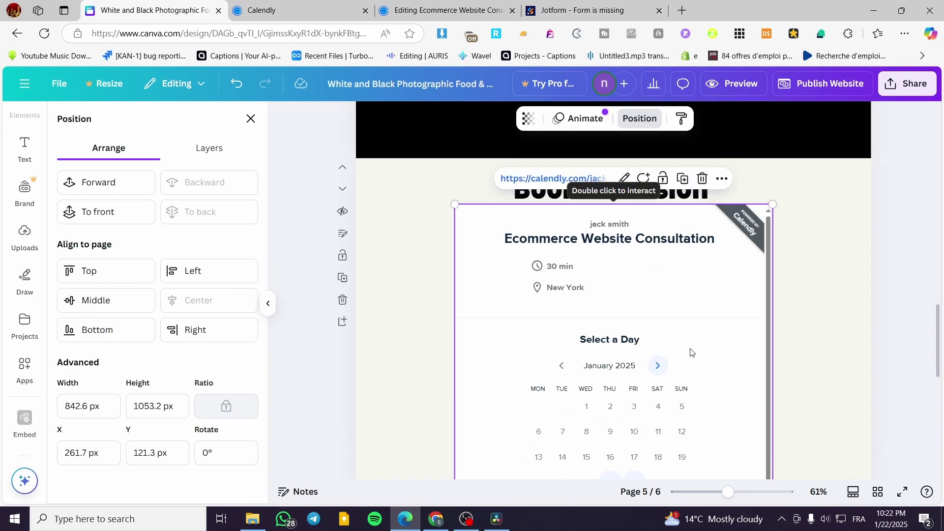
scroll(692, 353, "down", 5)
scroll(700, 355, "up", 3)
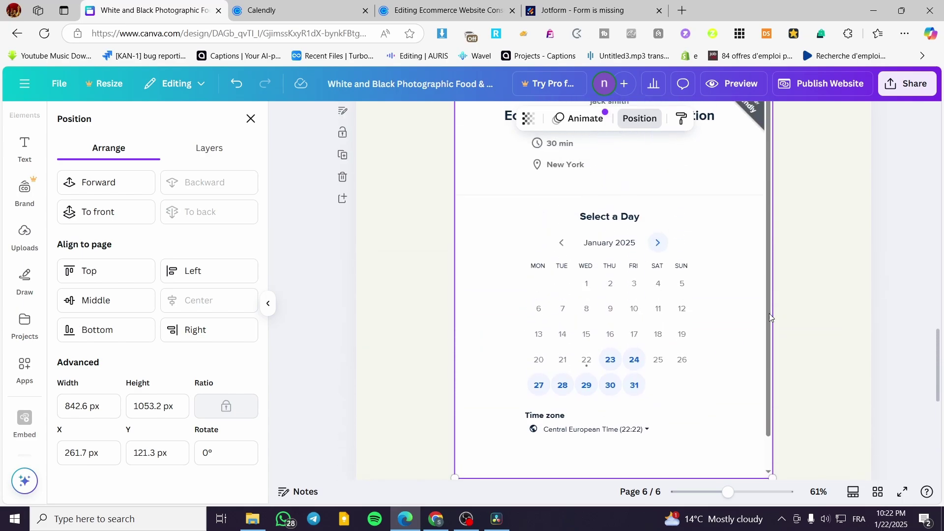
left_click(832, 222)
Step: Preview the website and examine the Book a Session section with the embedded Calendly calendar
left_click(740, 83)
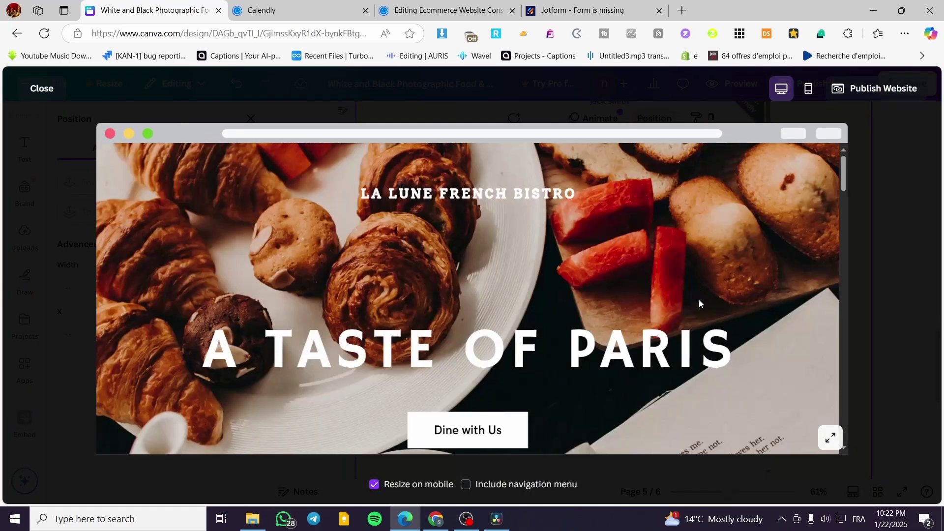
scroll(701, 305, "down", 10)
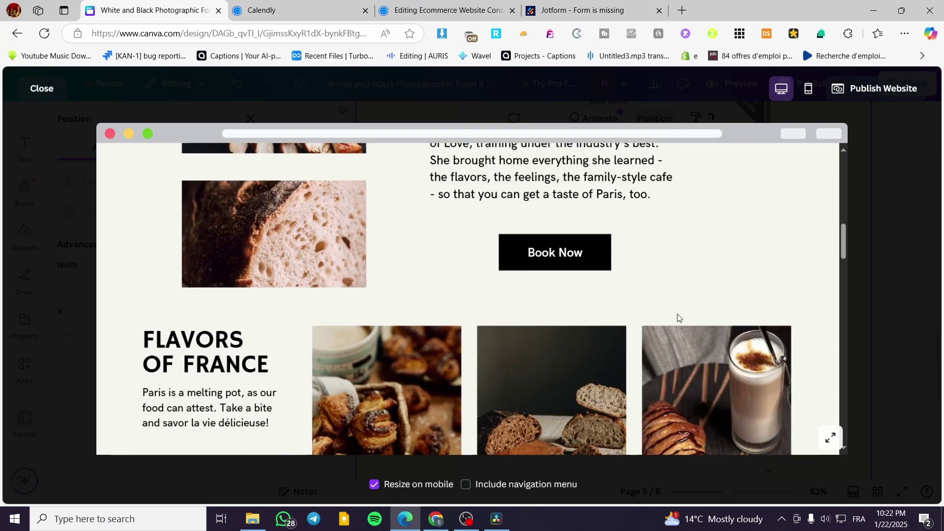
scroll(660, 311, "down", 10)
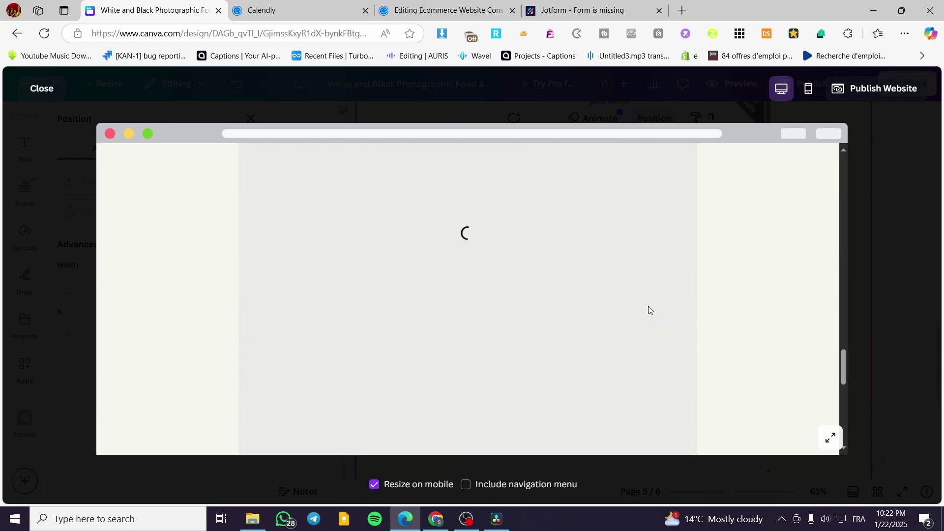
scroll(517, 364, "up", 5)
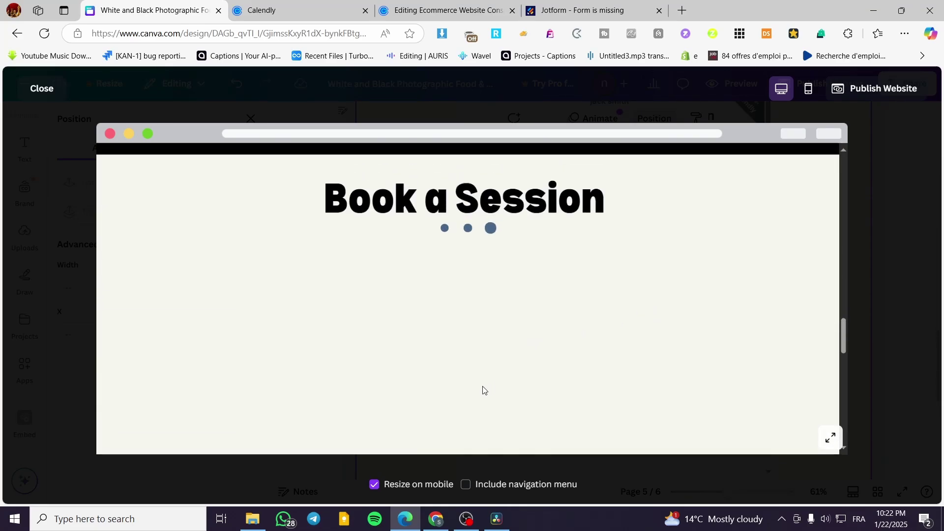
scroll(546, 354, "down", 1)
scroll(689, 364, "up", 2)
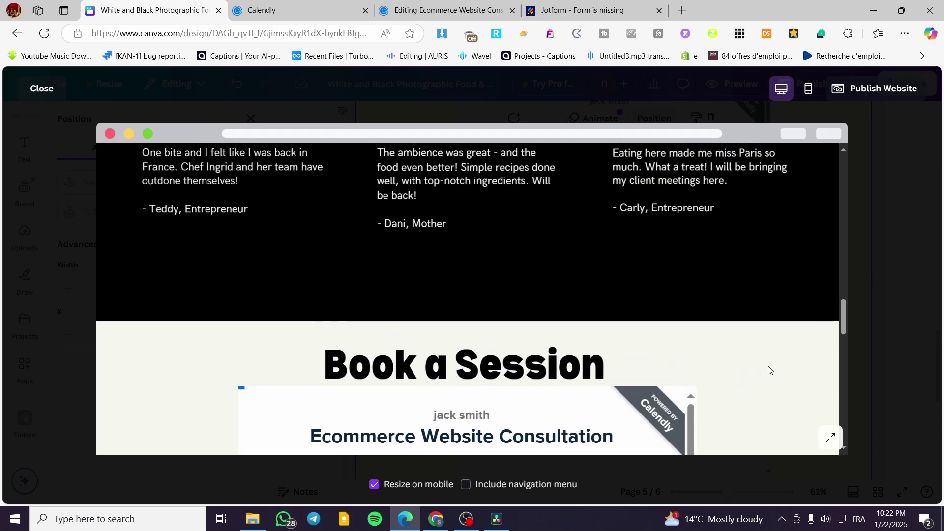
left_click_drag(844, 323, 842, 346)
scroll(822, 291, "down", 3)
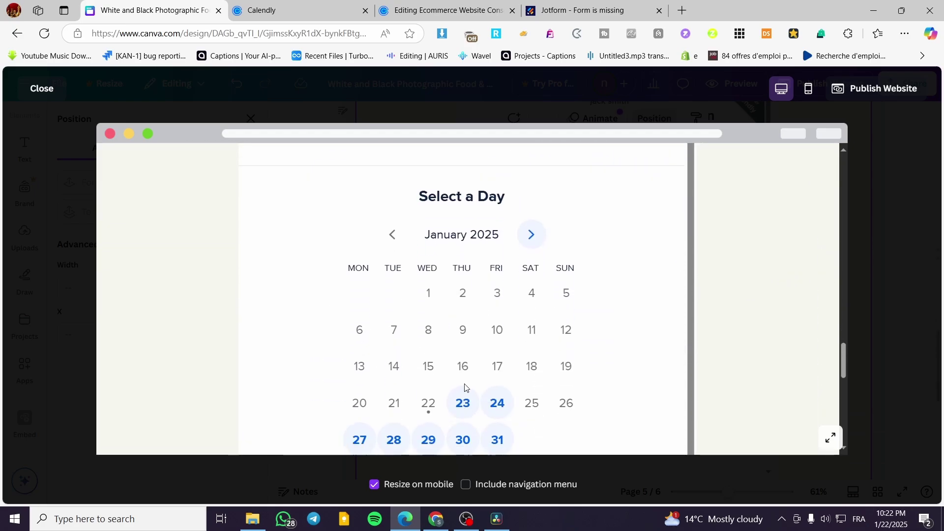
Step: Test the embedded booking by choosing January 24 at 18:30 and continuing to the invitee details form
left_click(494, 347)
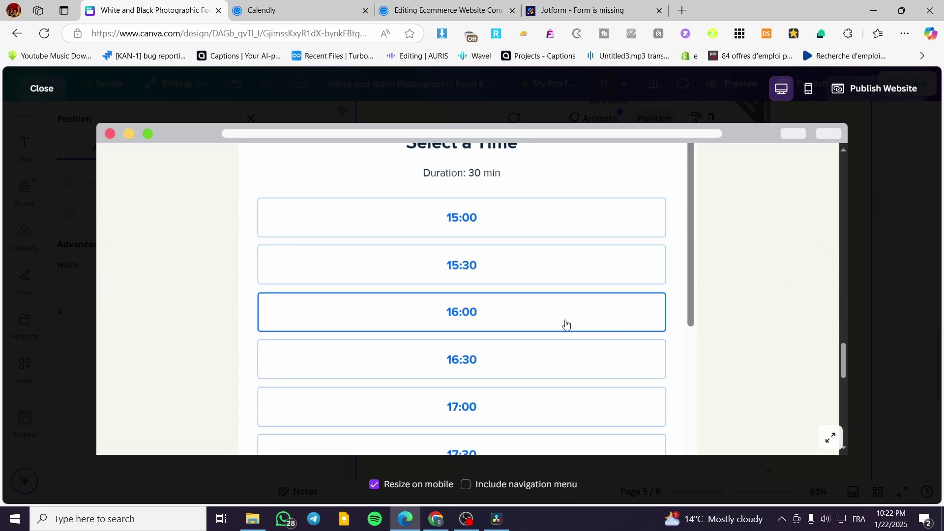
scroll(560, 320, "down", 5)
left_click(509, 295)
scroll(601, 301, "down", 1)
left_click(602, 252)
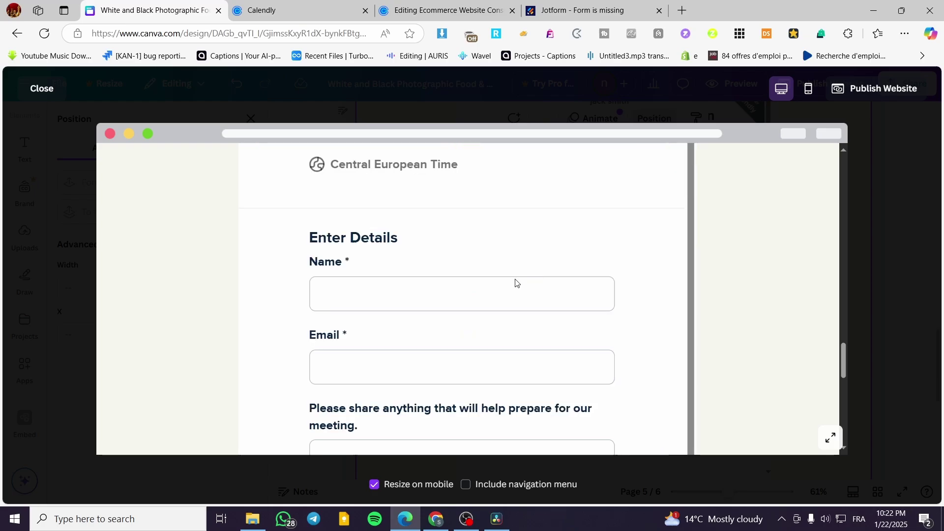
scroll(511, 358, "down", 1)
scroll(512, 357, "down", 2)
Step: Enlarge the website preview, review the booking form and the Book a Session section, and close the preview
left_click(829, 437)
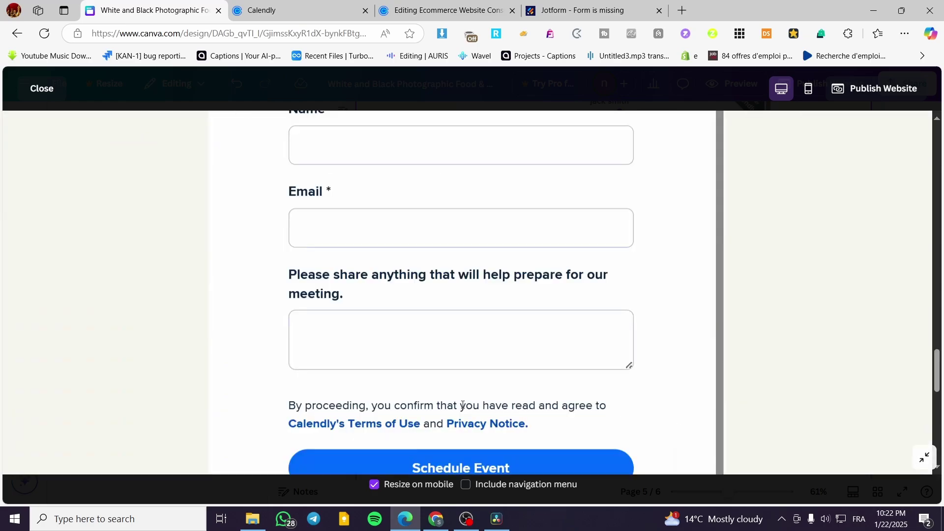
scroll(580, 347, "down", 3)
scroll(468, 307, "up", 5)
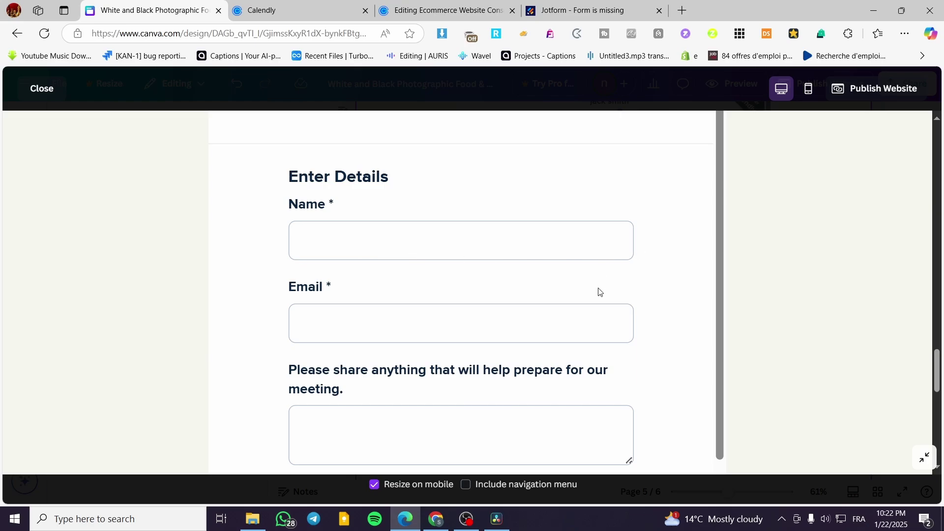
scroll(599, 292, "up", 10)
scroll(566, 359, "down", 5)
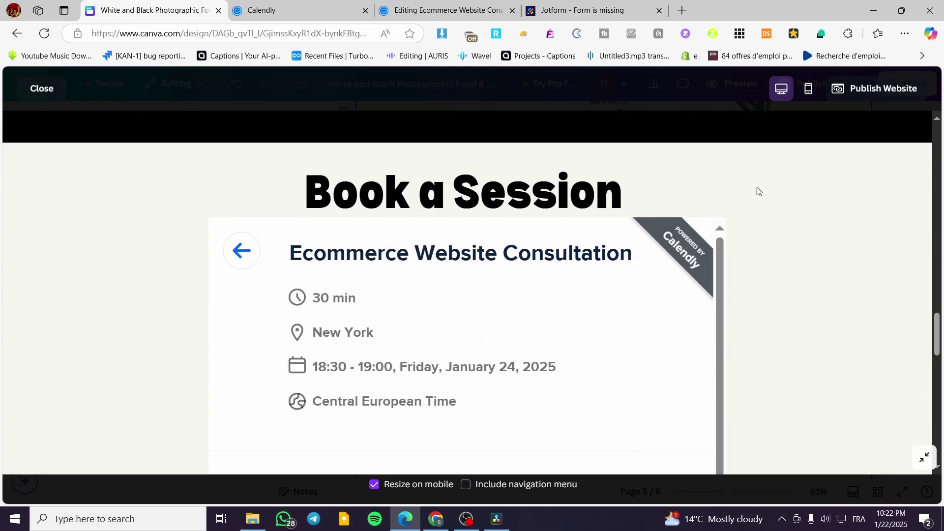
left_click(43, 90)
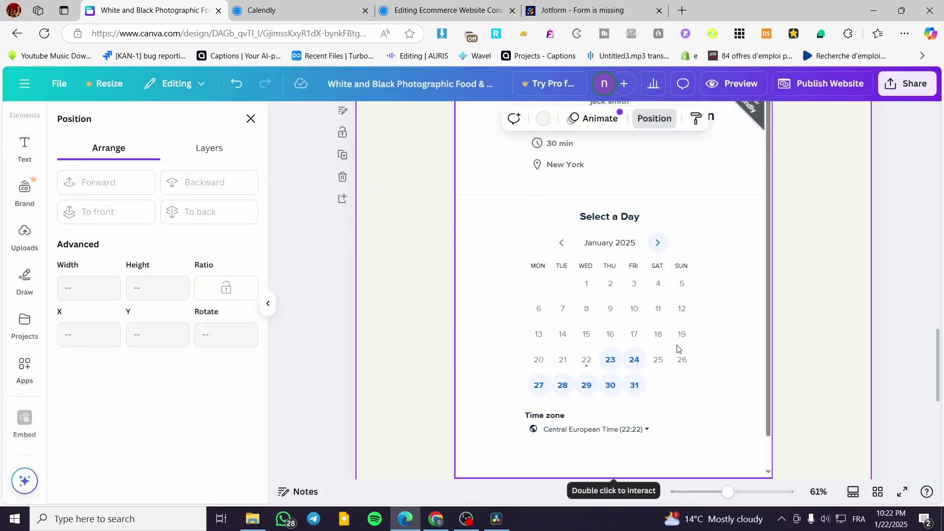